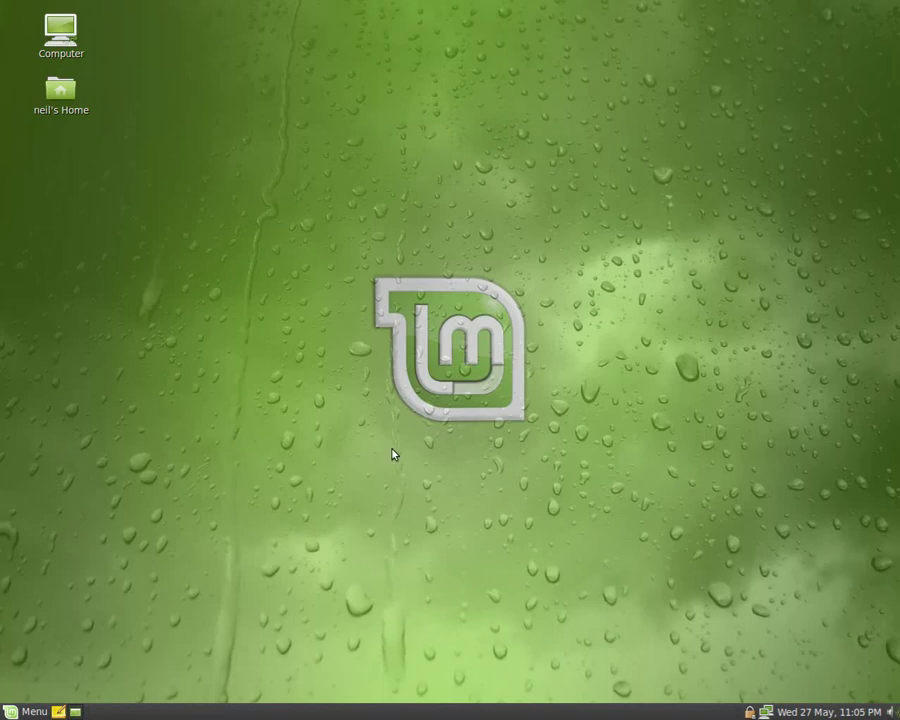
right_click(453, 180)
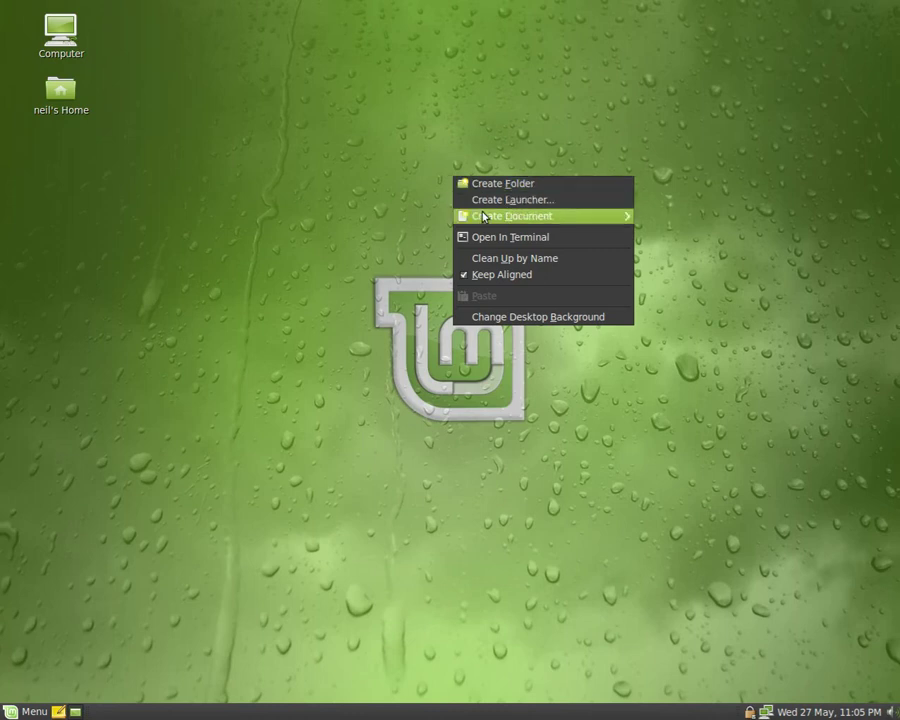
left_click(560, 407)
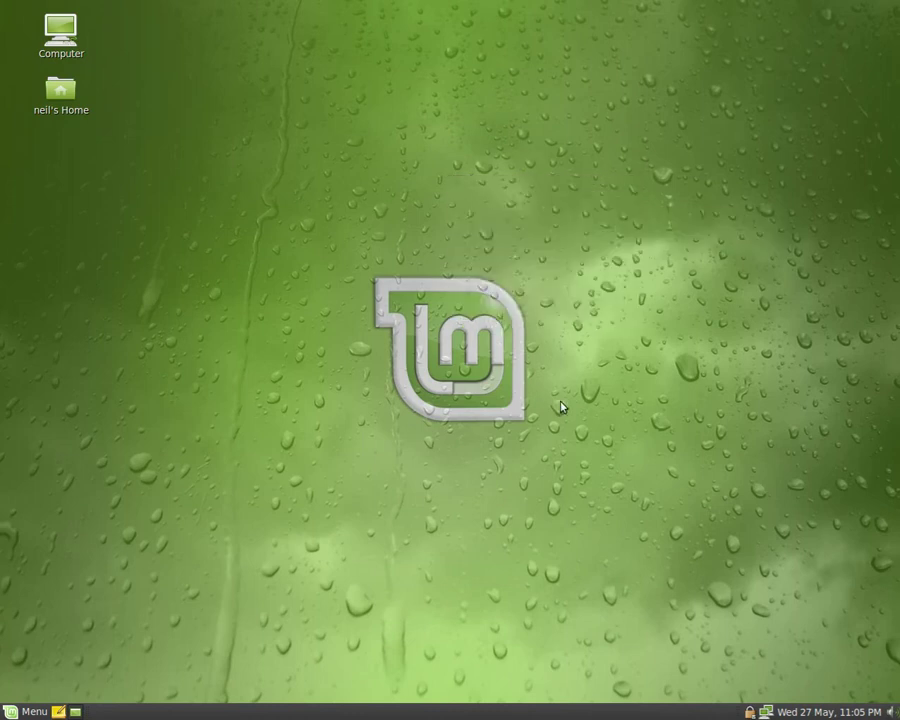
Step: Open Computer from the desktop, look through the root folders of the File System, and close the file browser
left_click(60, 38)
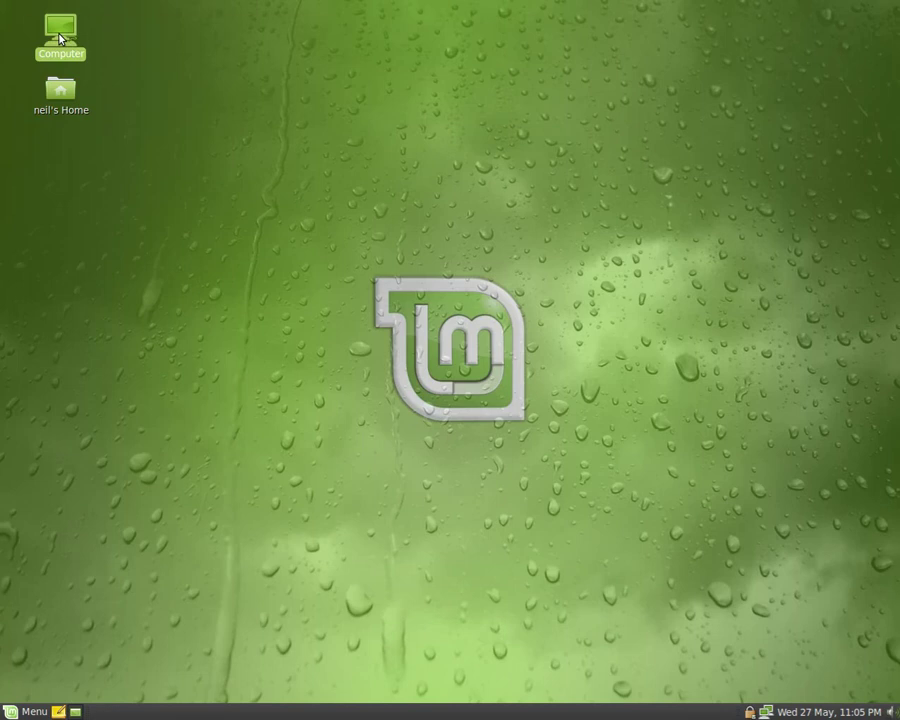
double_click(60, 38)
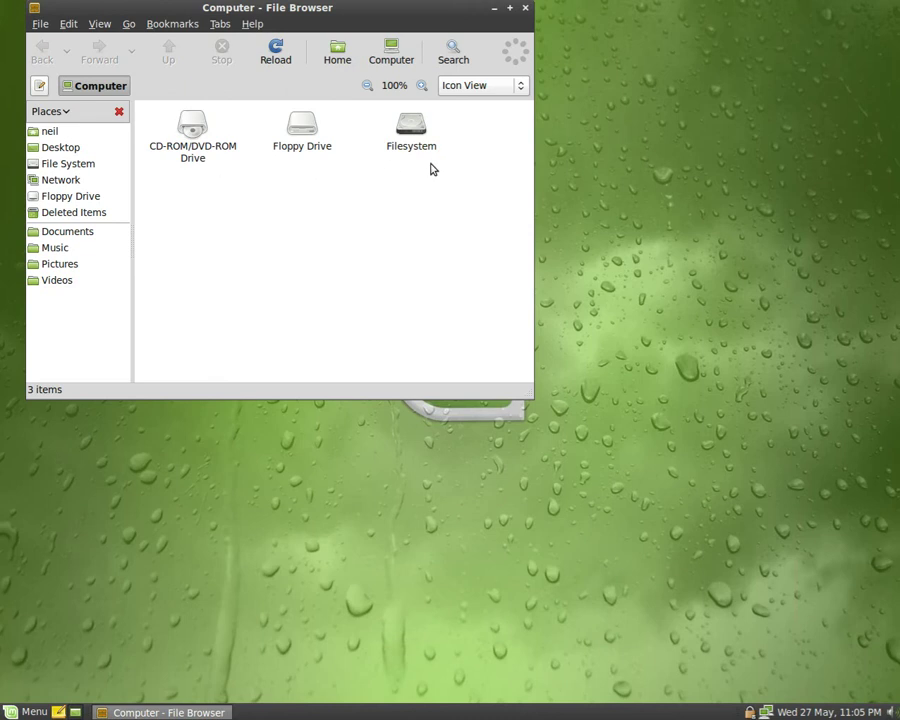
left_click(87, 166)
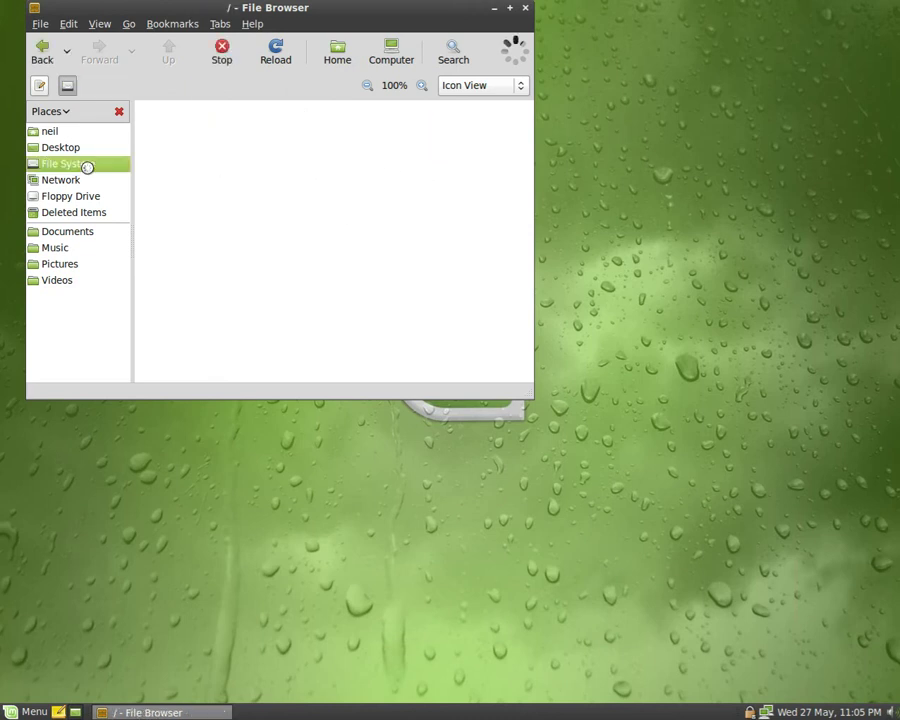
scroll(484, 235, "down", 3)
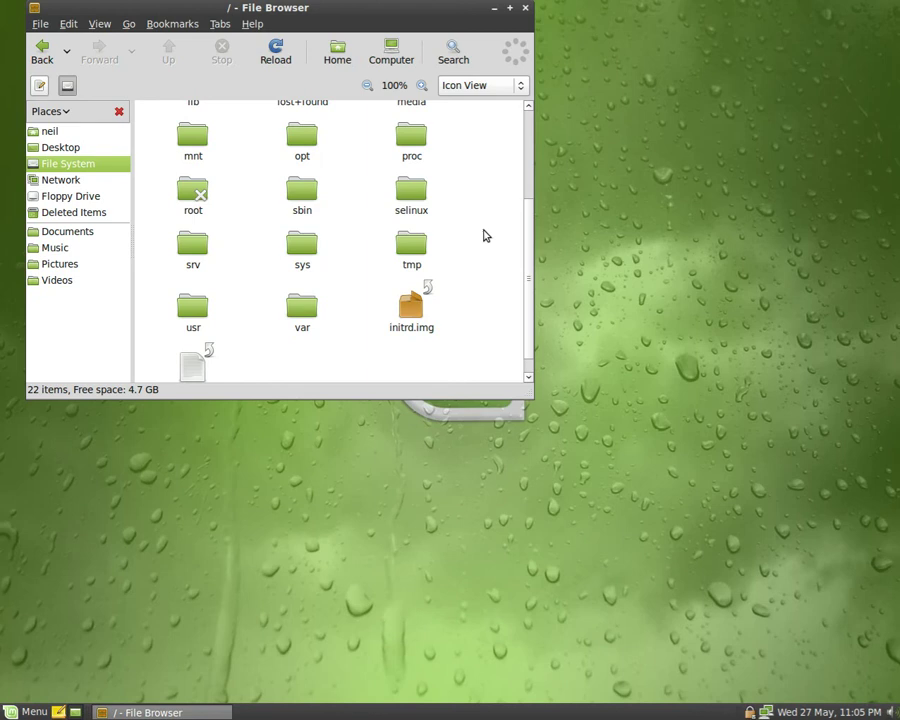
scroll(484, 235, "up", 2)
scroll(484, 235, "up", 1)
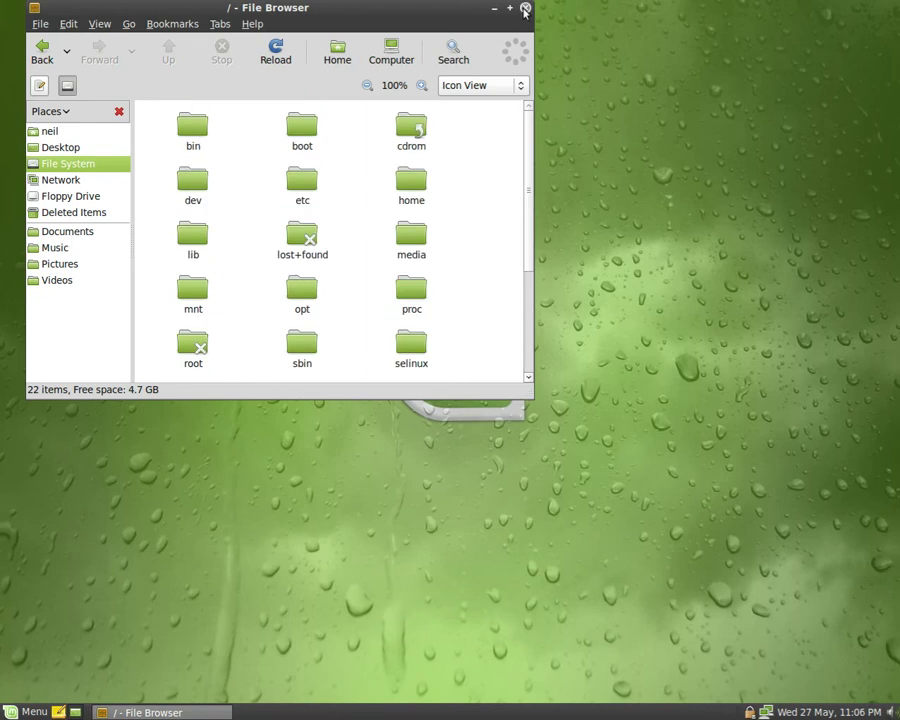
left_click(525, 7)
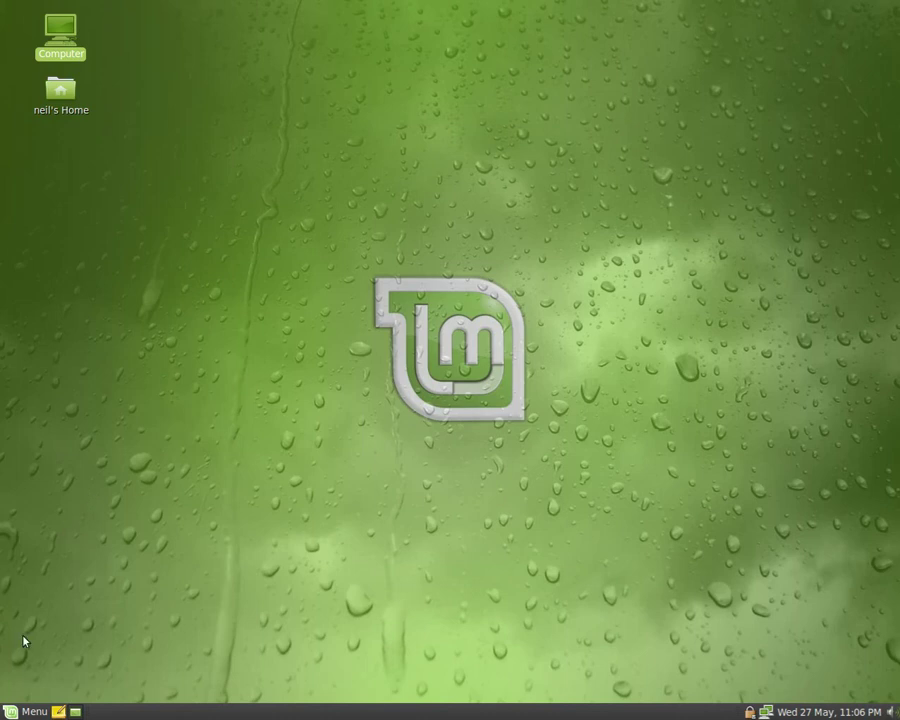
Step: Launch the Software manager and authenticate with the account password
left_click(17, 713)
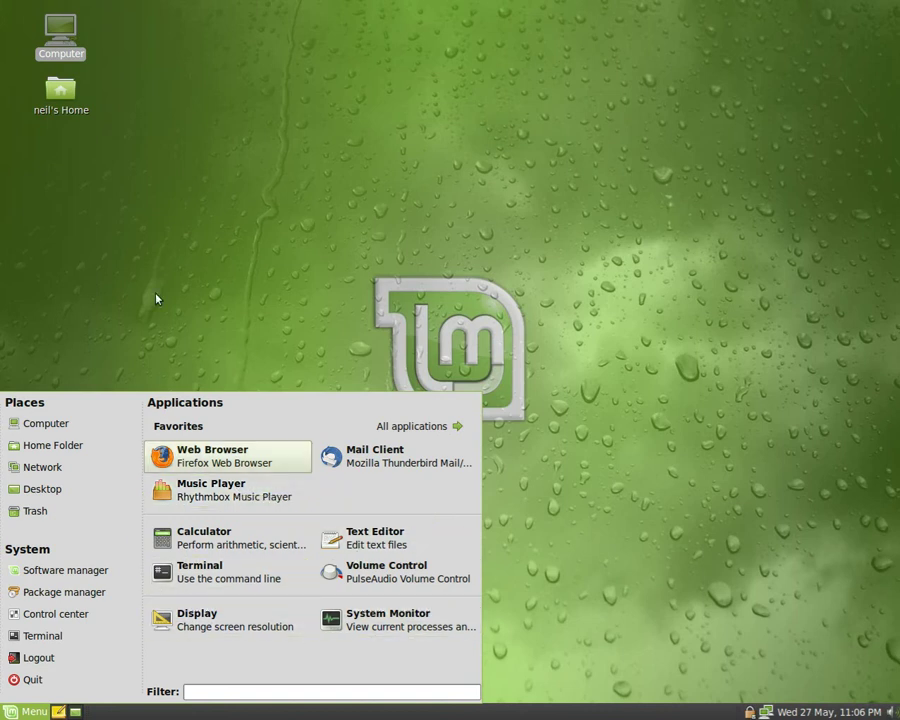
left_click(80, 570)
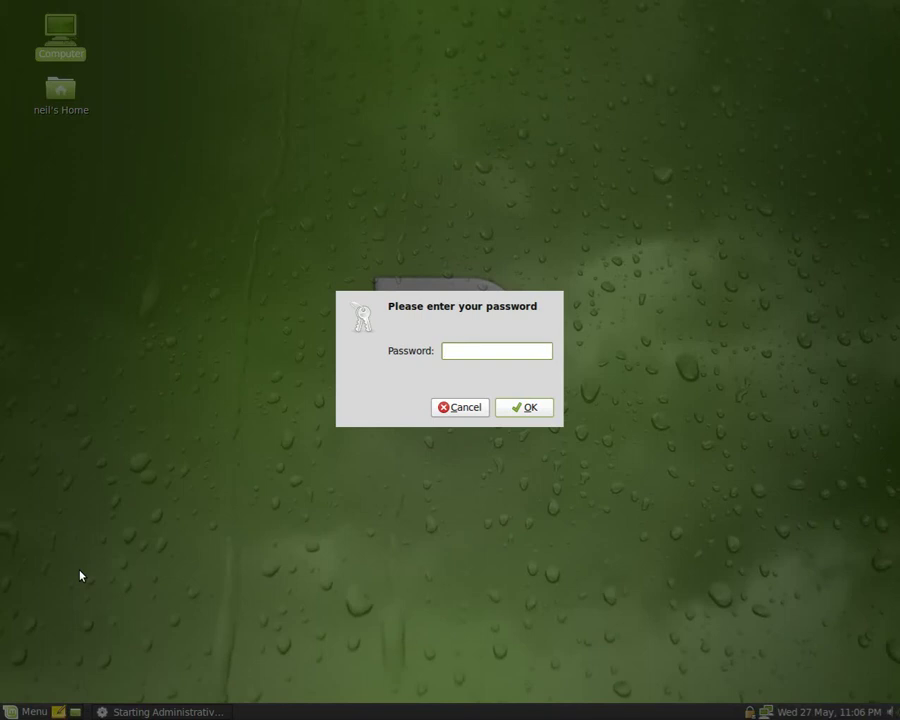
type("********")
key("Return")
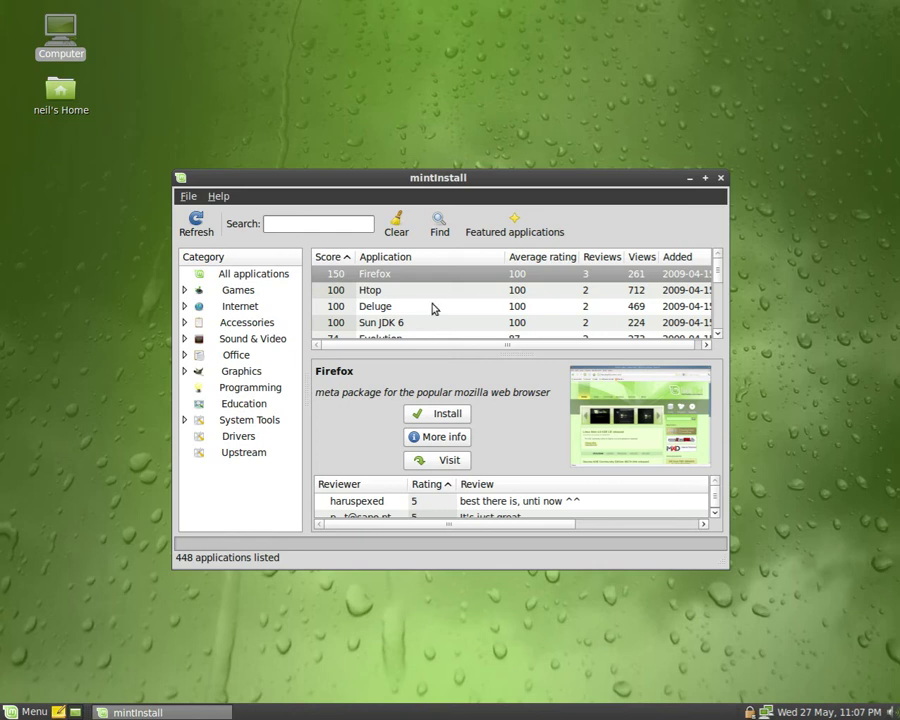
Step: Look through the list of all available applications in mintInstall, and close it
scroll(436, 306, "down", 2)
scroll(437, 304, "down", 3)
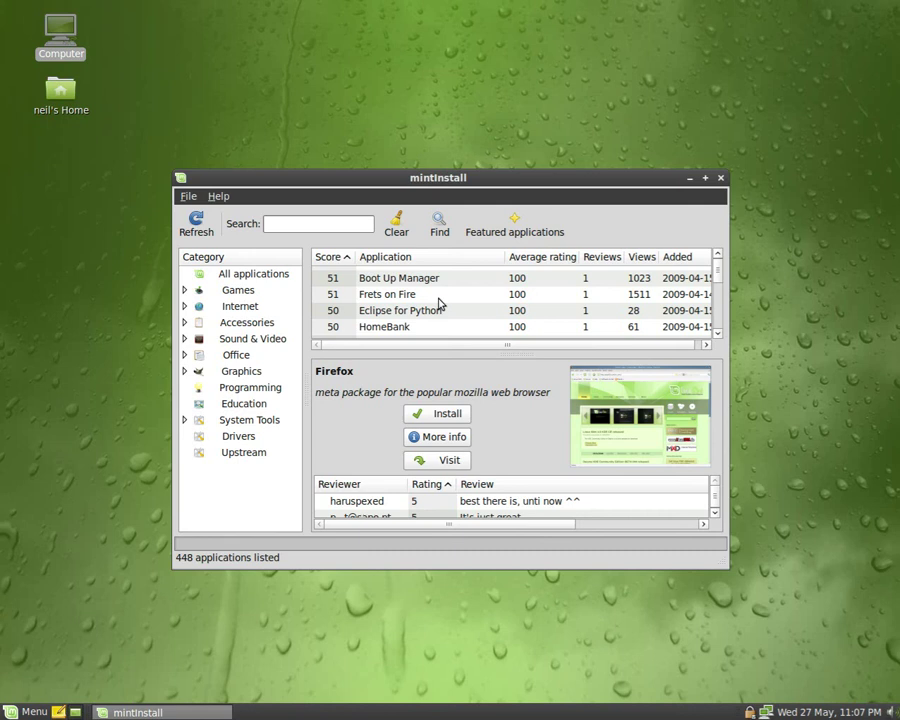
scroll(437, 304, "down", 2)
scroll(437, 304, "down", 4)
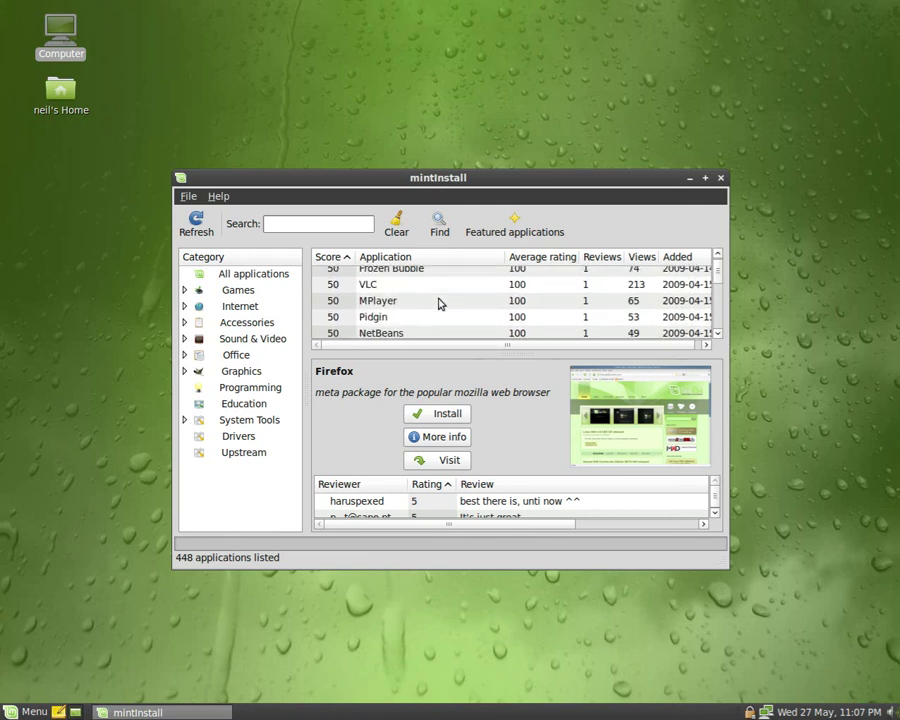
scroll(437, 304, "down", 9)
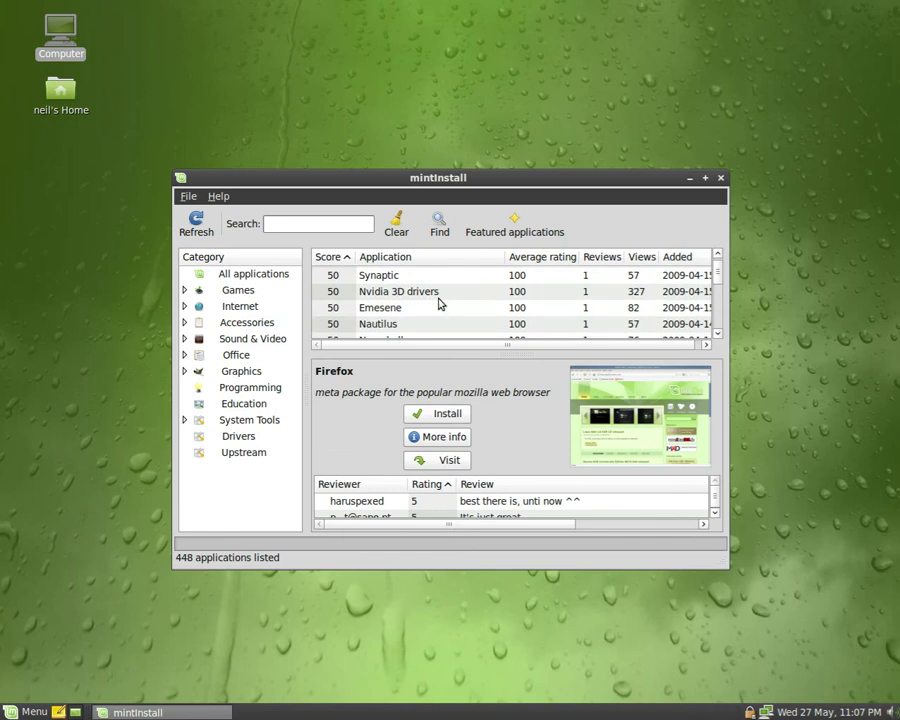
scroll(437, 304, "down", 8)
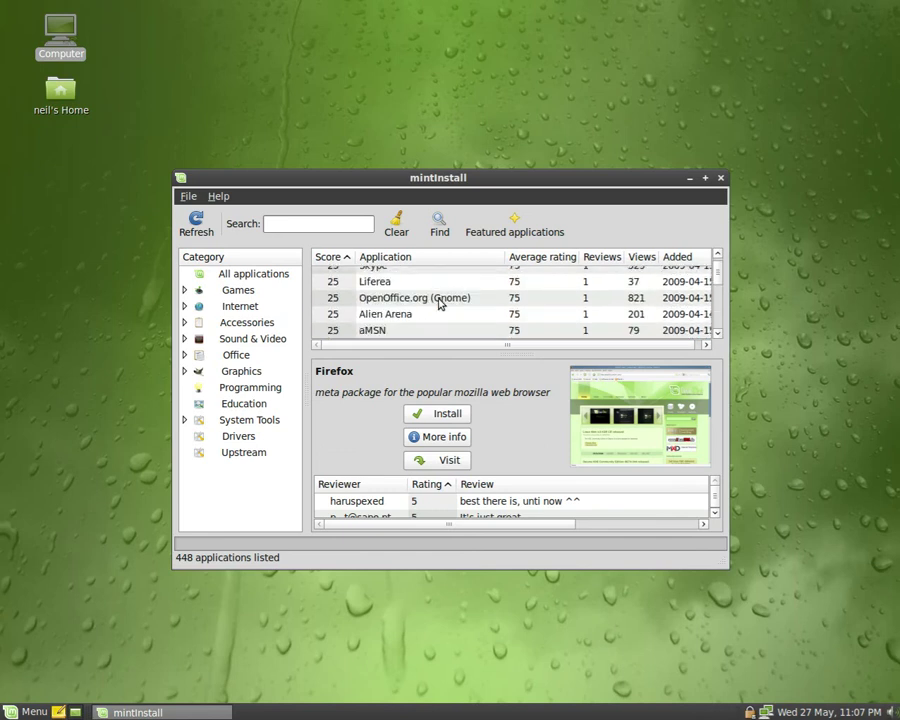
scroll(437, 304, "down", 4)
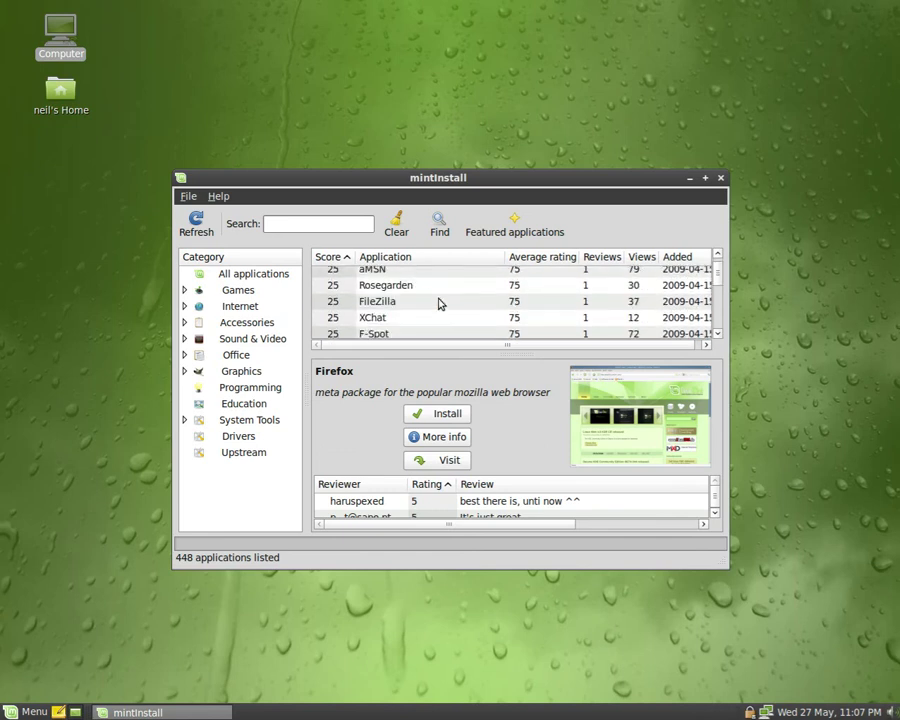
left_click(720, 177)
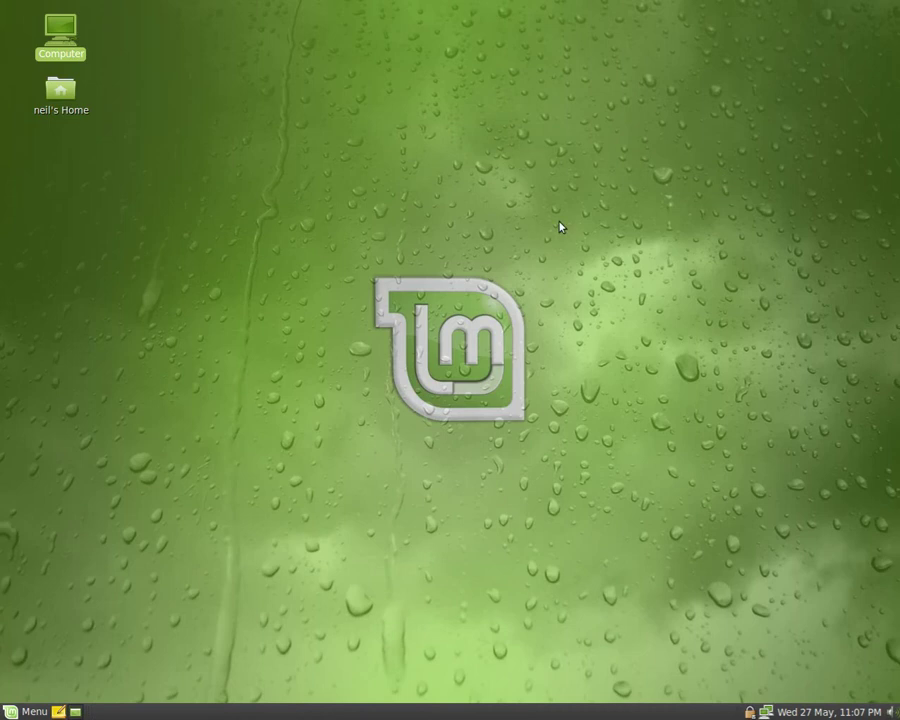
Step: Open the Control Centre maximized and view the disk's partition layout in the Partition Editor, closing the editor when done
left_click(28, 713)
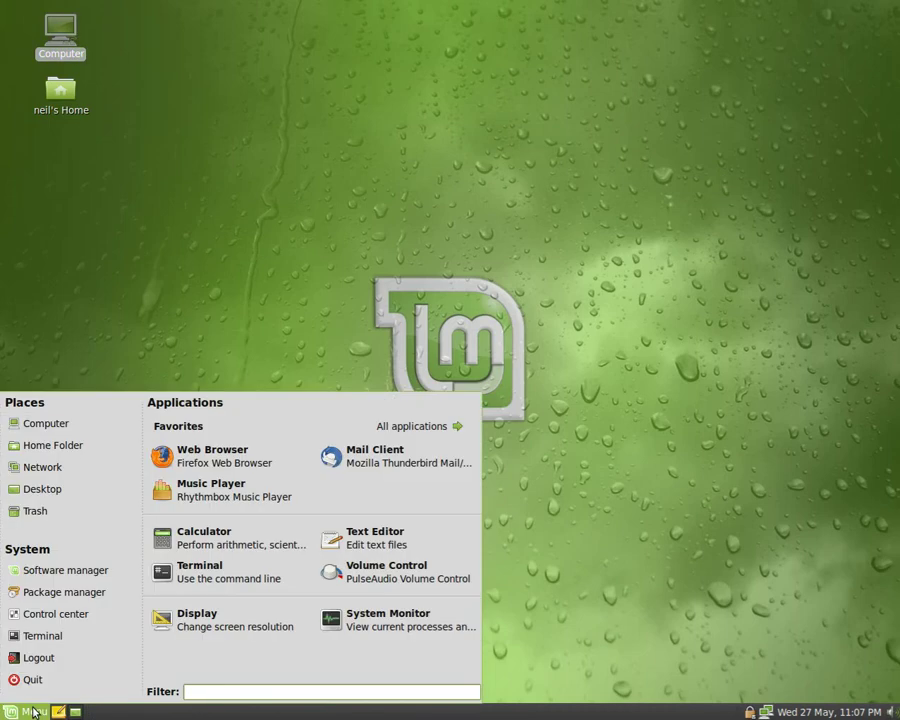
left_click(70, 617)
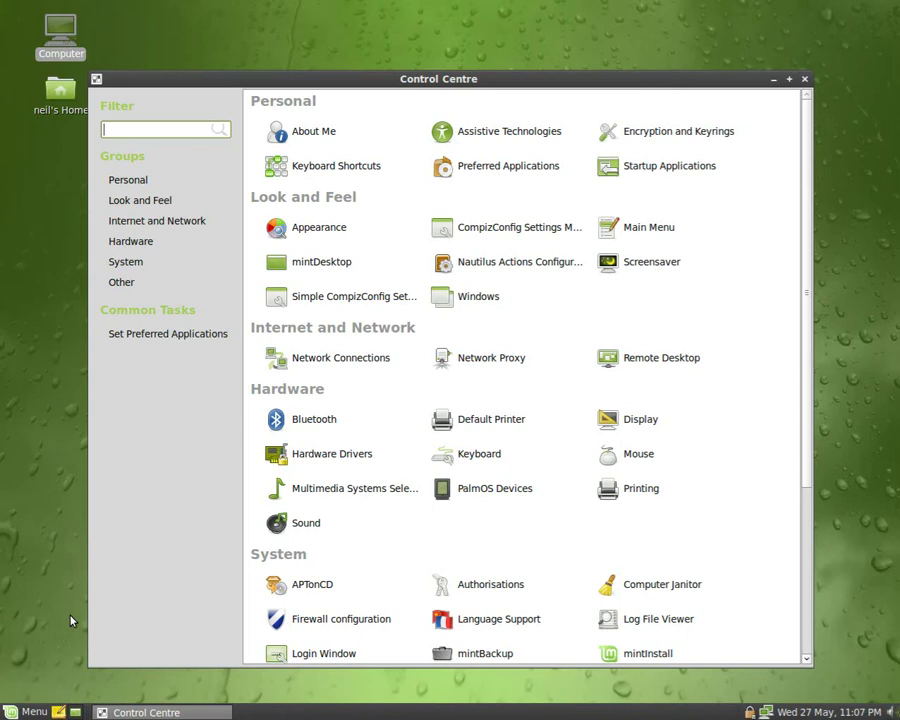
left_click(789, 78)
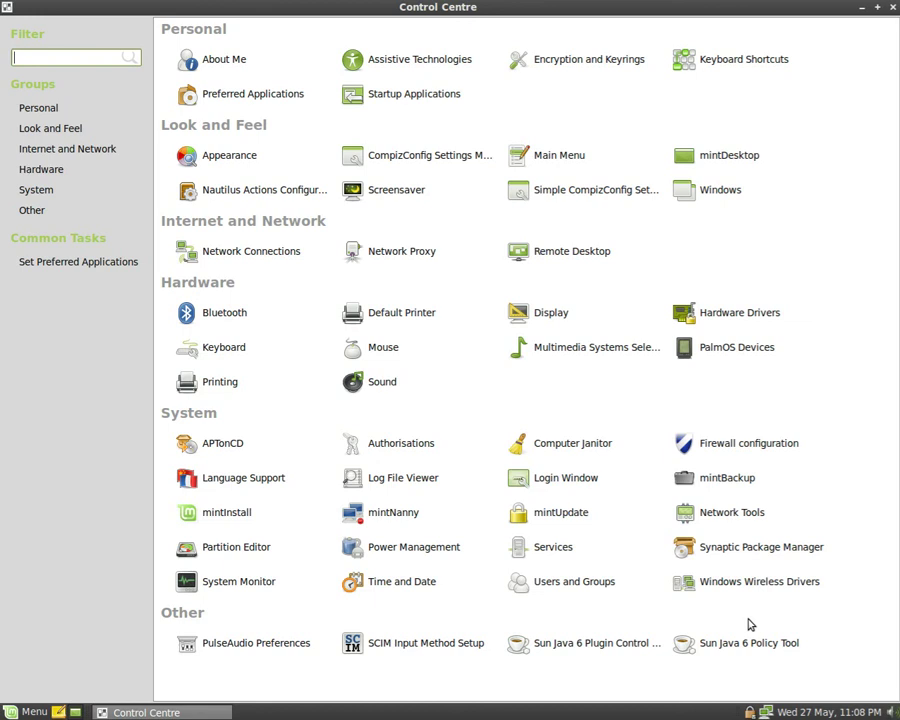
left_click(219, 557)
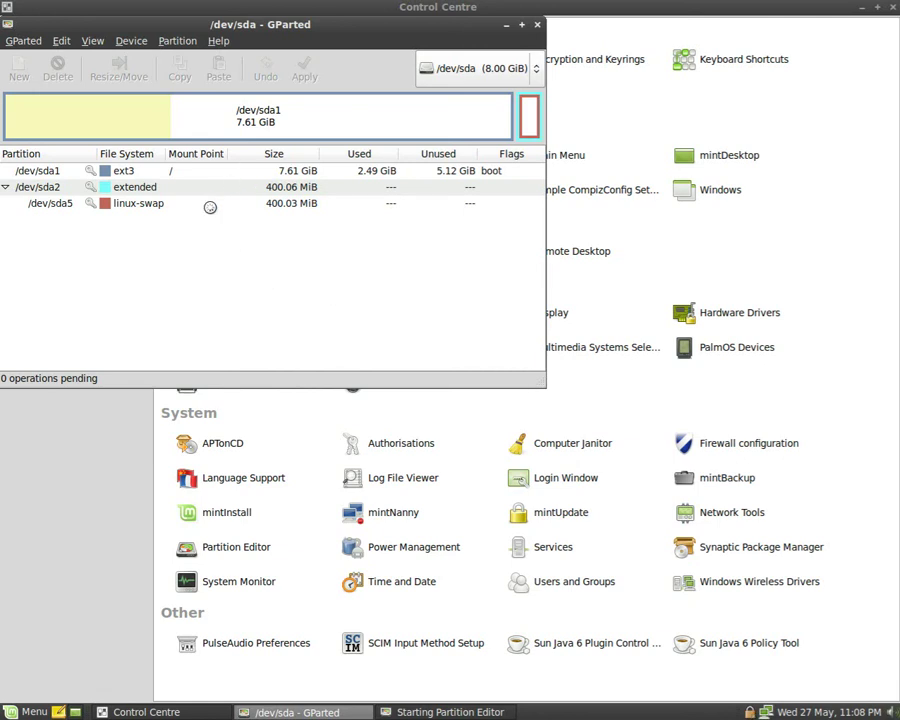
left_click(537, 24)
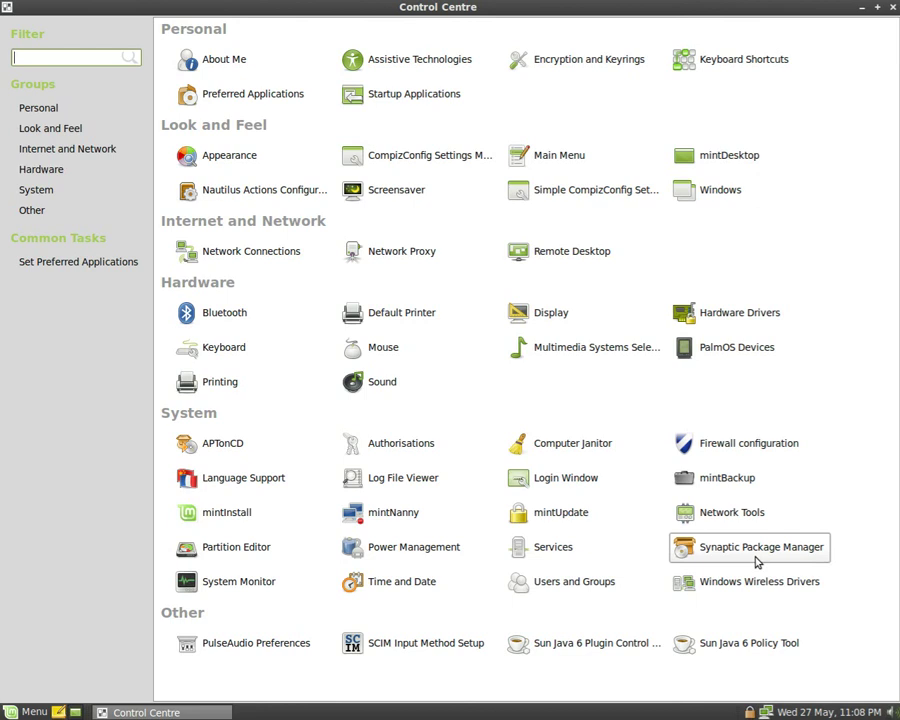
Step: Inspect the mintNanny domain blocker and its option for adding blocked domains, and close it along with the Control Centre
left_click(374, 518)
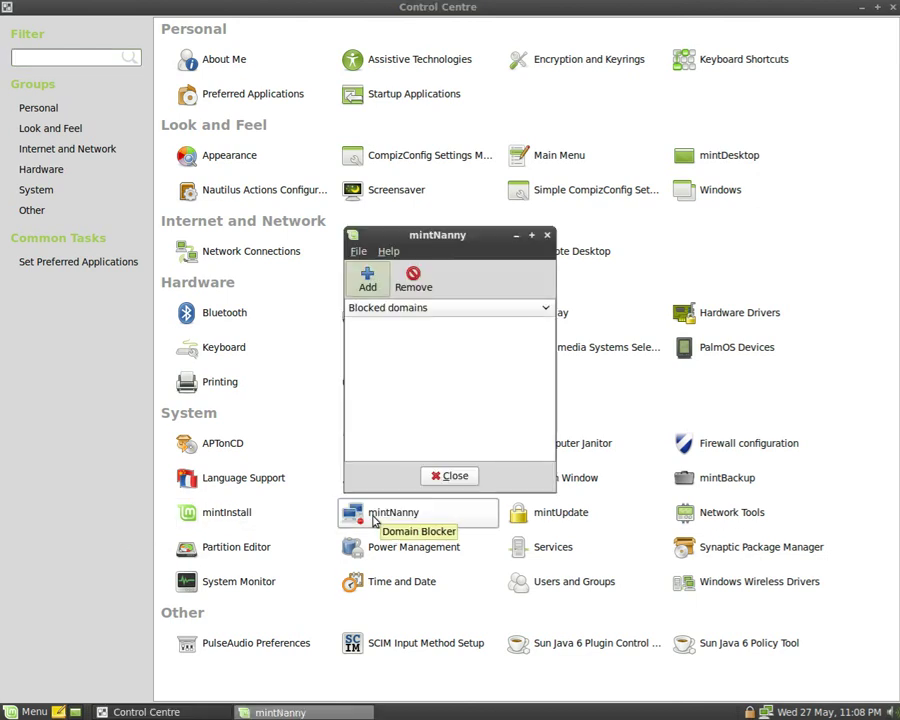
left_click(369, 280)
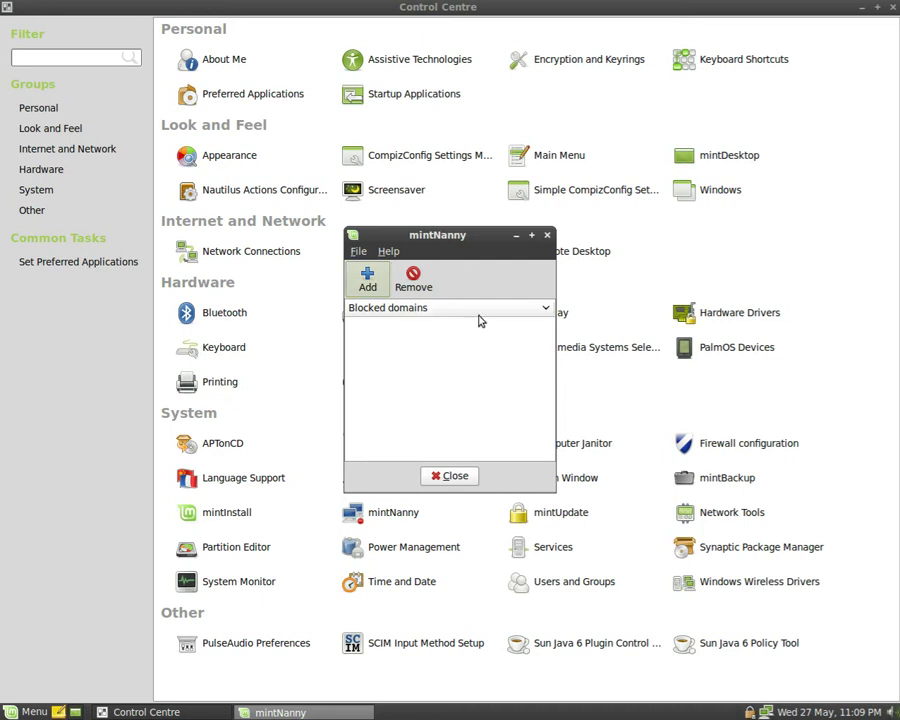
left_click(463, 477)
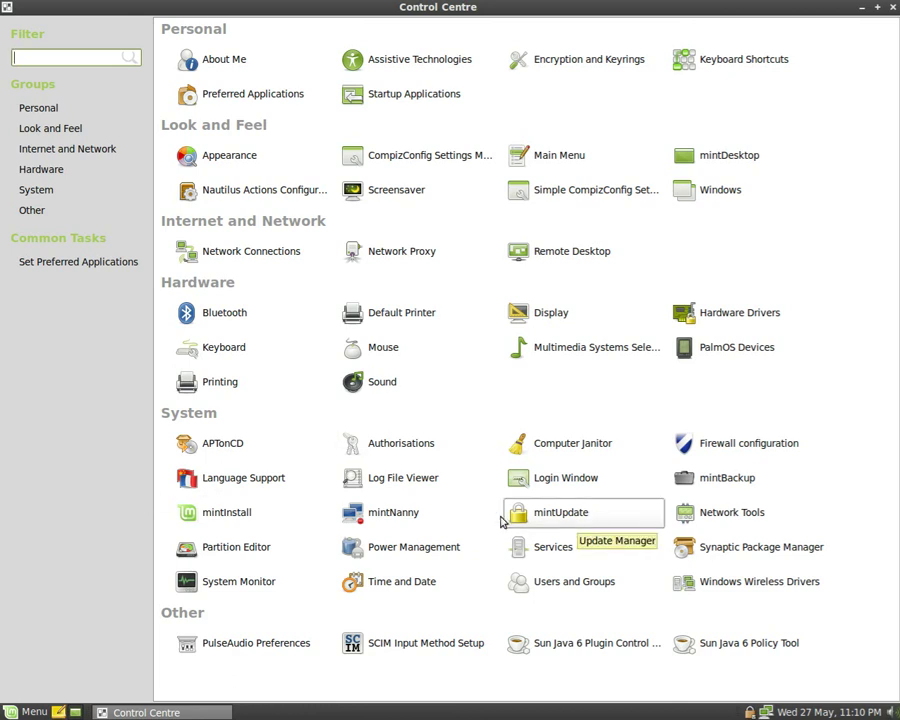
left_click(892, 8)
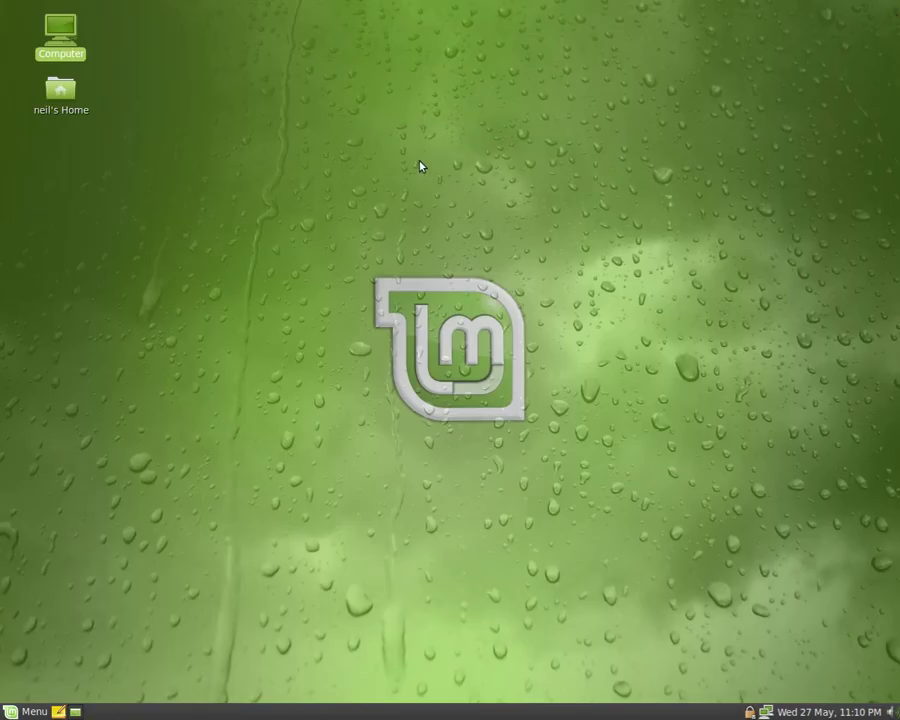
Step: Open the Synaptic Package Manager and look through the list of all packages
left_click(14, 712)
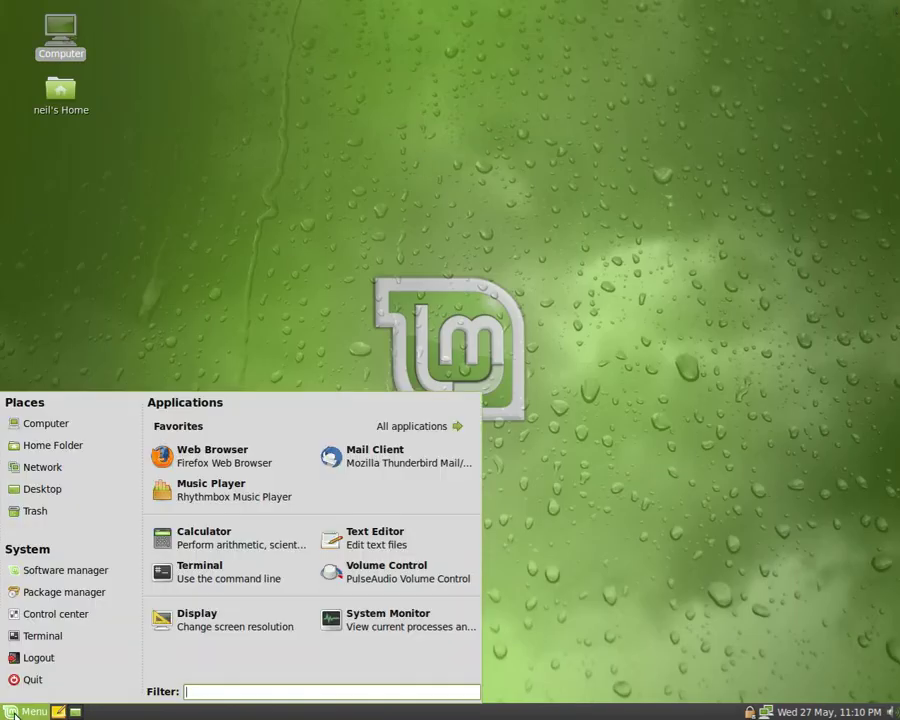
left_click(61, 598)
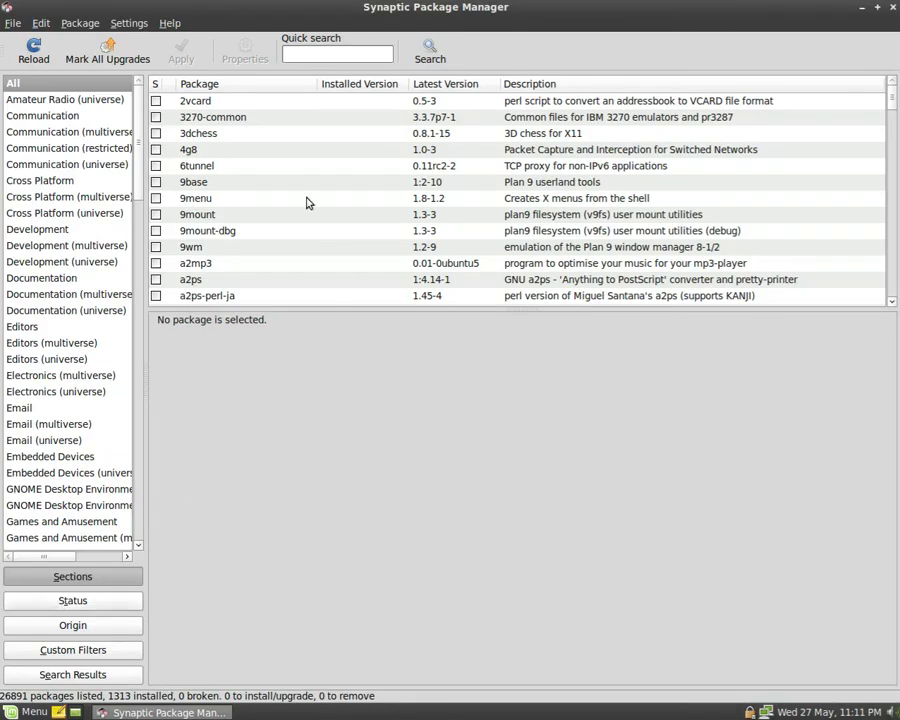
scroll(307, 201, "down", 3)
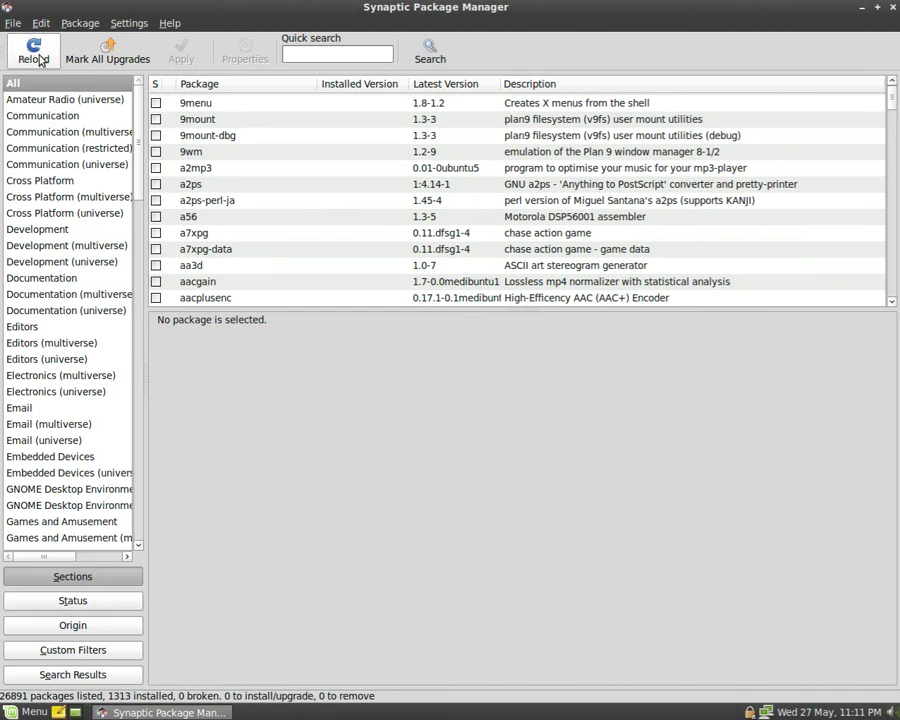
Step: Review the package repositories configured in Synaptic through to the end of the list, and accept the dialog
left_click(79, 24)
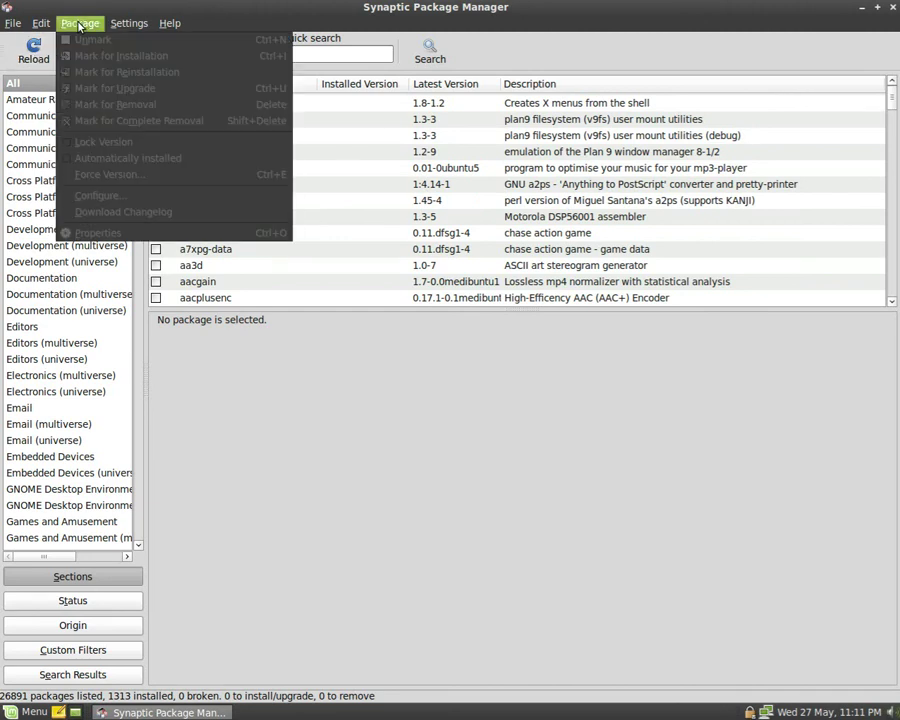
mouse_move(128, 23)
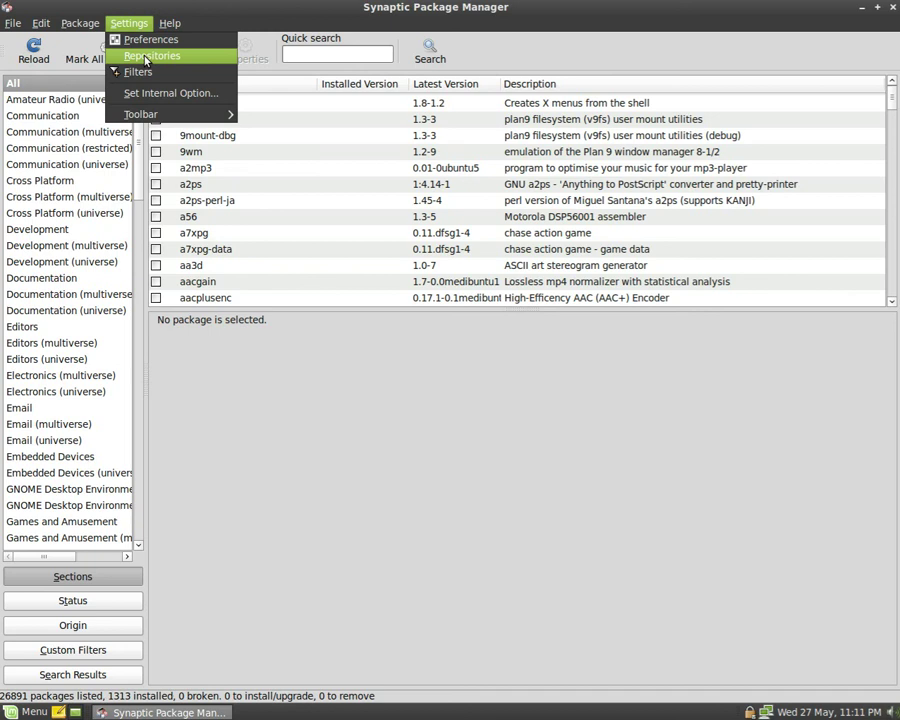
left_click(146, 58)
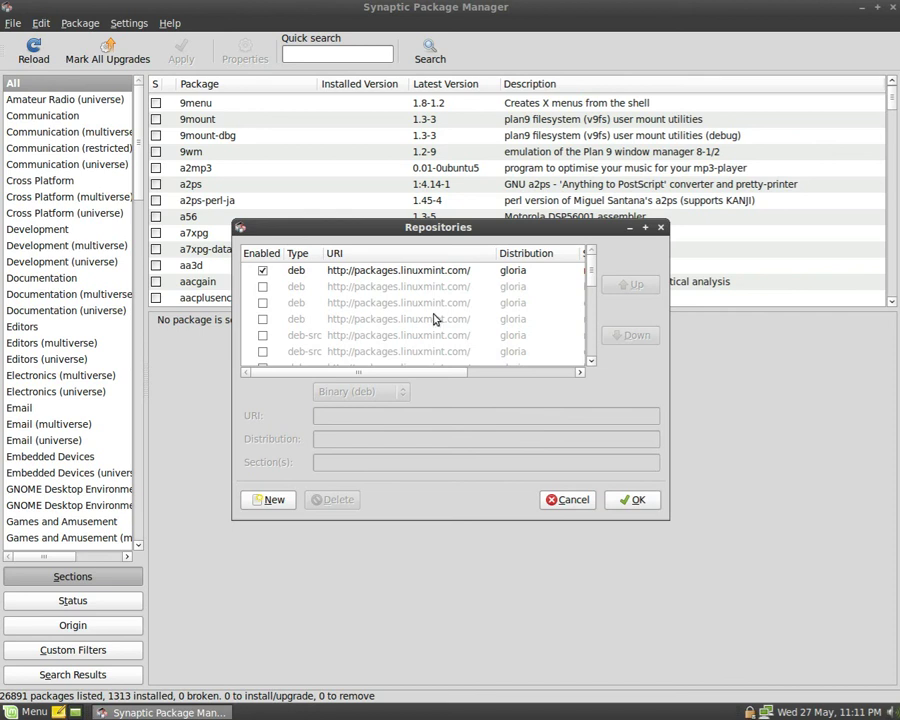
scroll(435, 317, "down", 1)
scroll(437, 317, "down", 3)
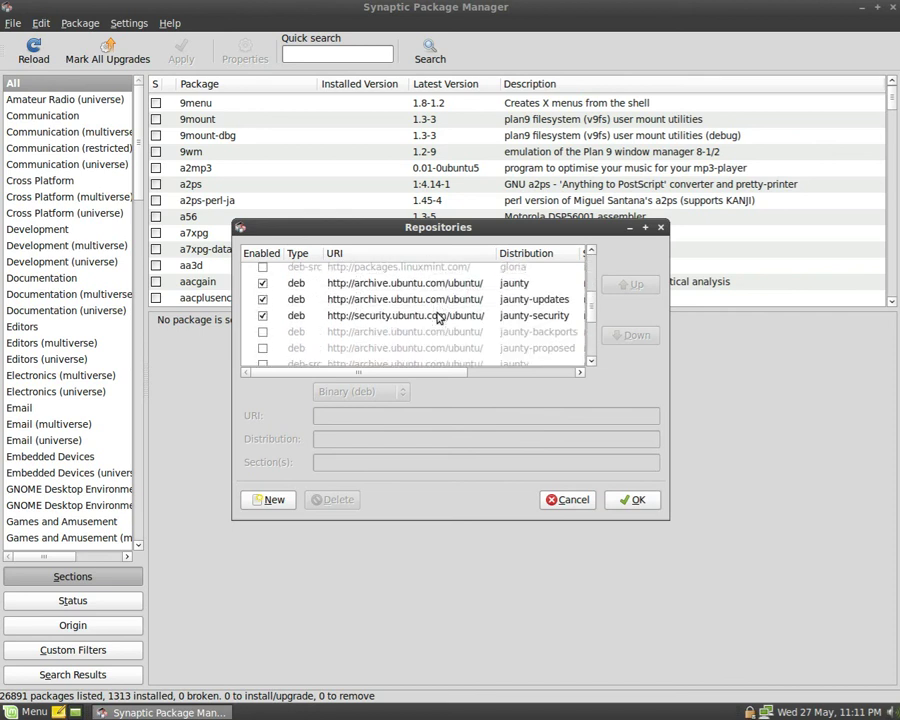
scroll(437, 318, "down", 5)
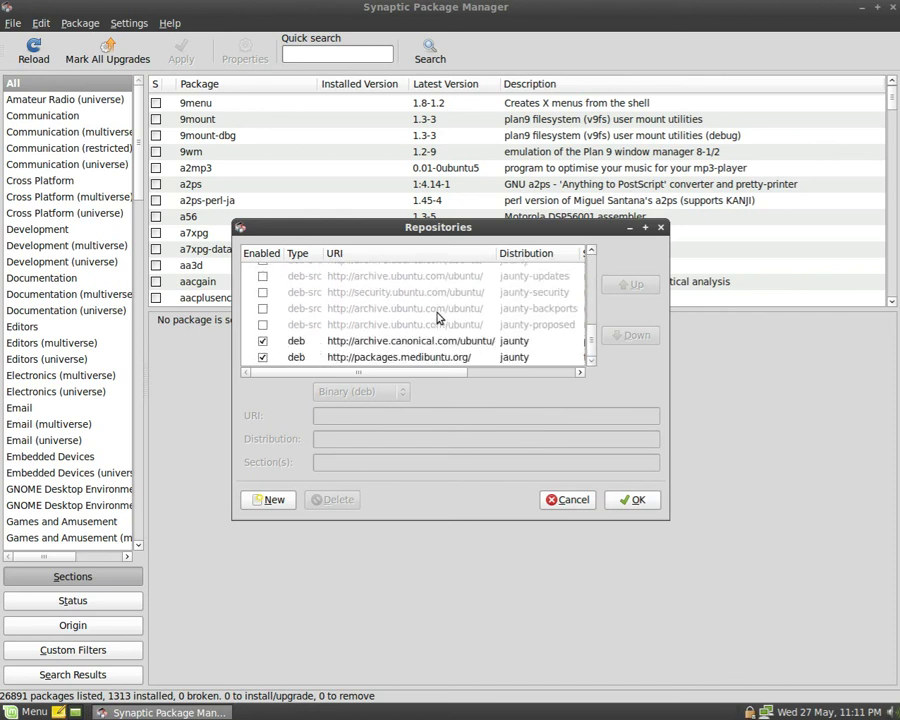
left_click(634, 499)
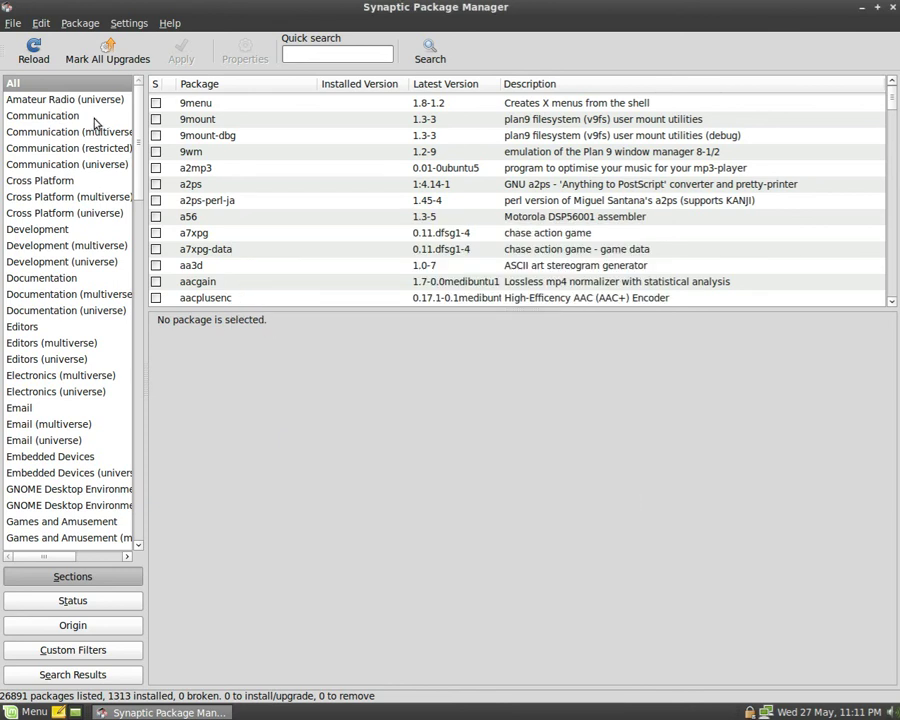
Step: Search the packages' descriptions and names for ffmpeg
scroll(347, 169, "down", 2)
scroll(347, 169, "up", 4)
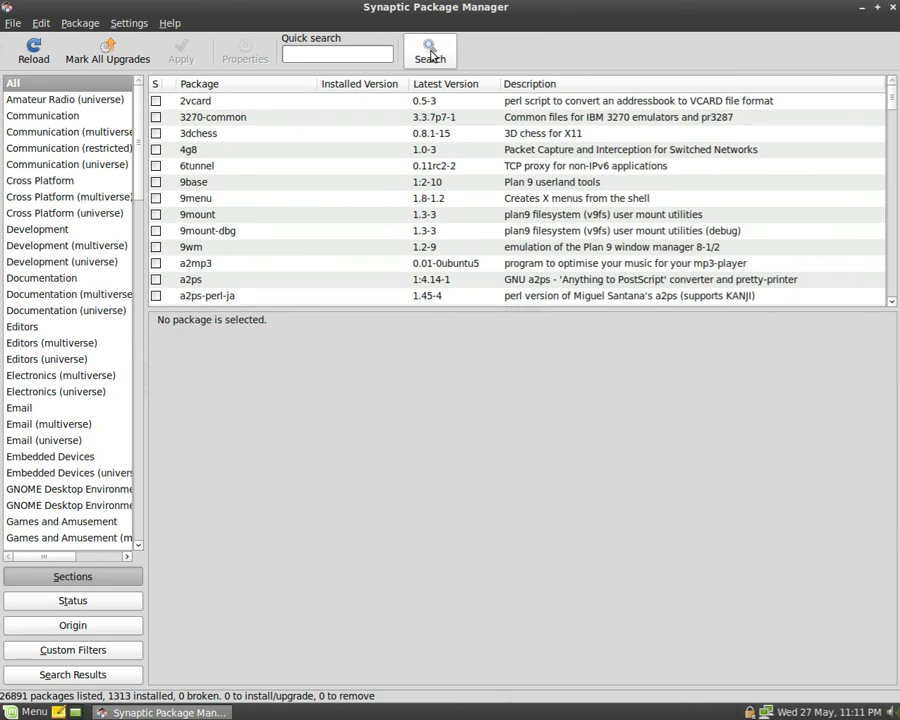
left_click(431, 55)
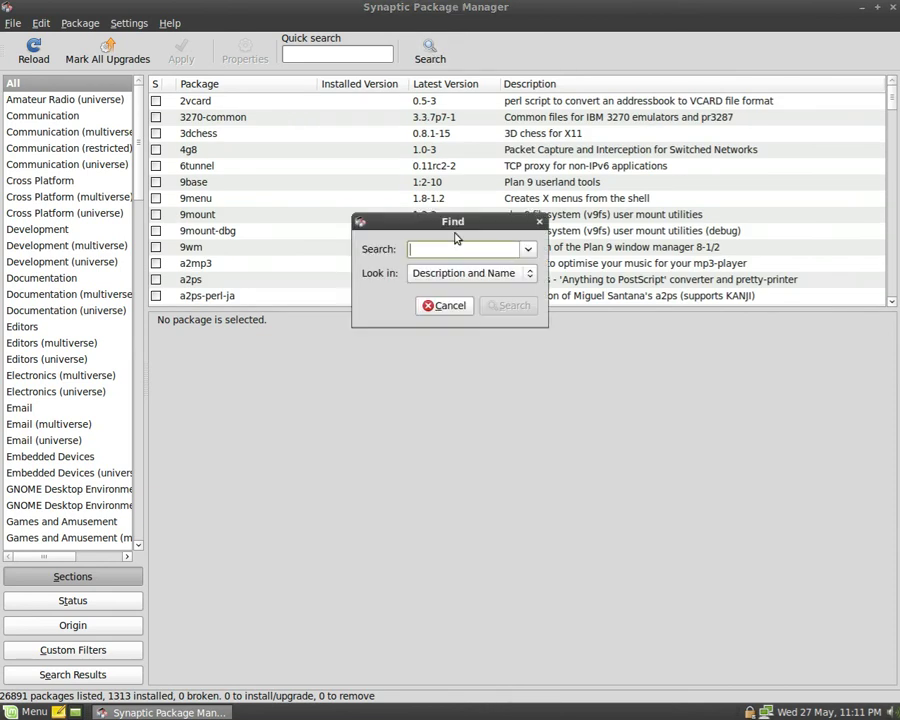
type("ffmpeg")
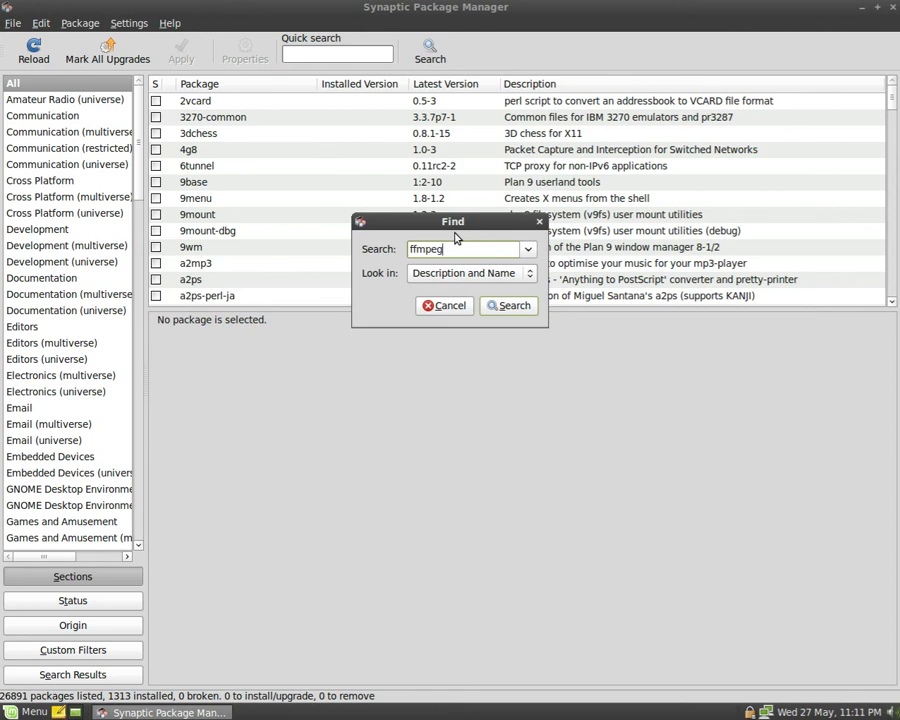
key("Return")
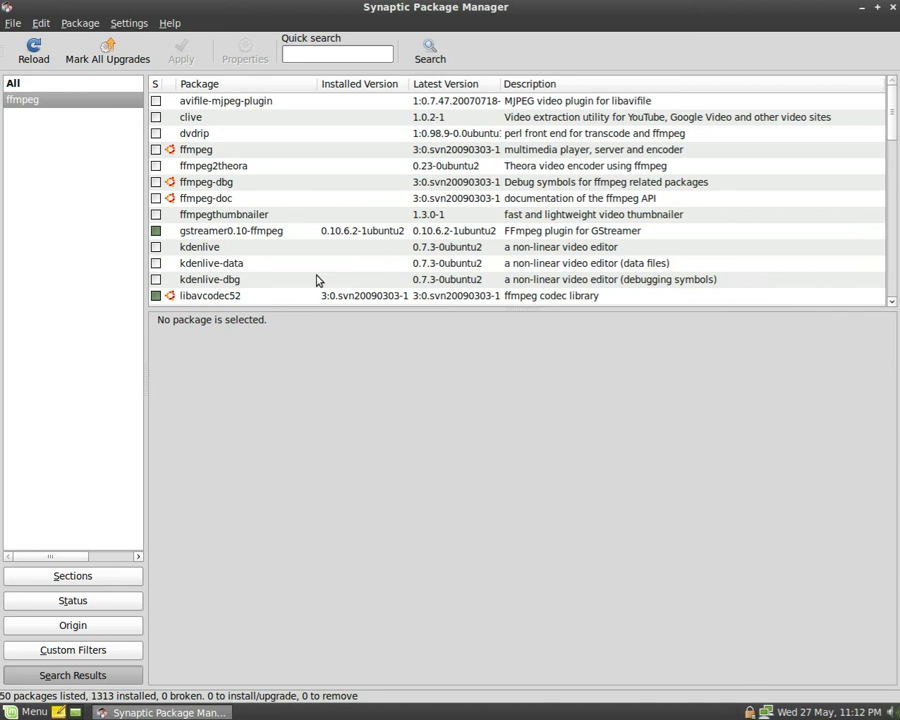
Step: Mark the ffmpeg package for installation together with its required libavfilter0 package
left_click(156, 150)
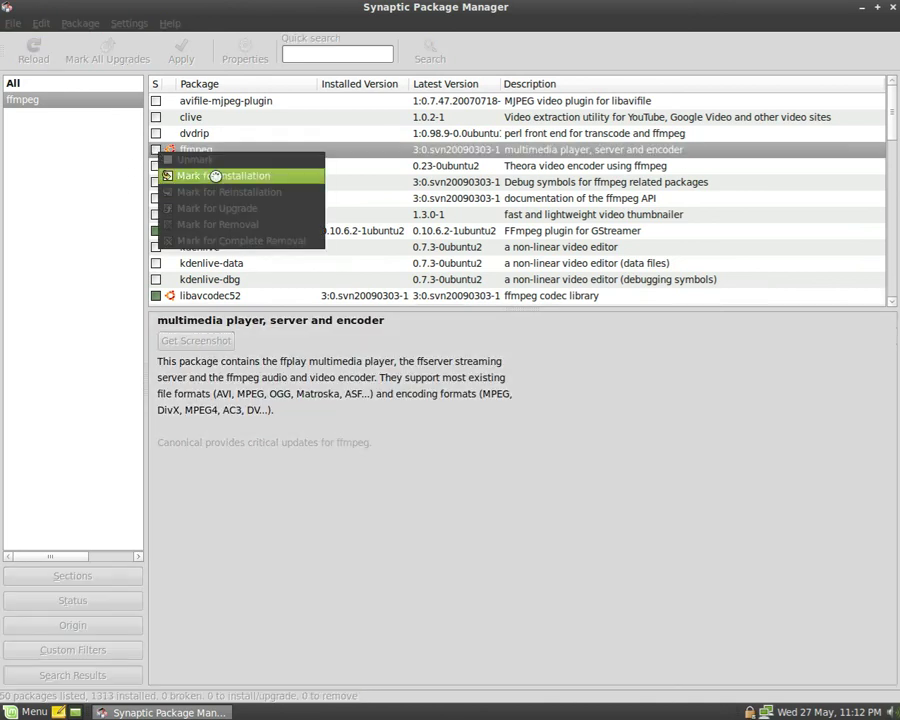
left_click(218, 177)
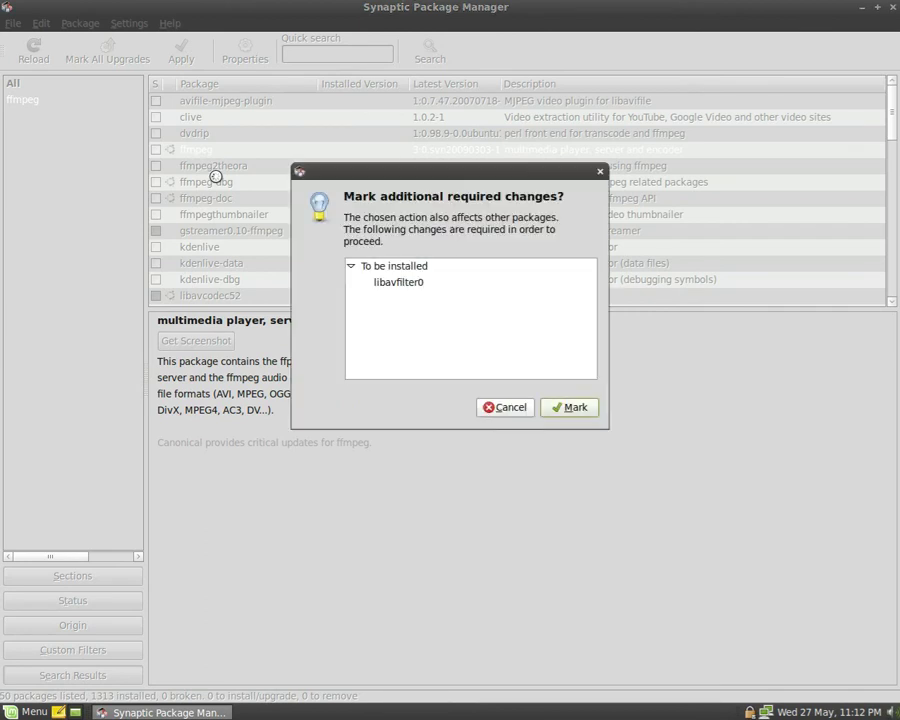
left_click(567, 407)
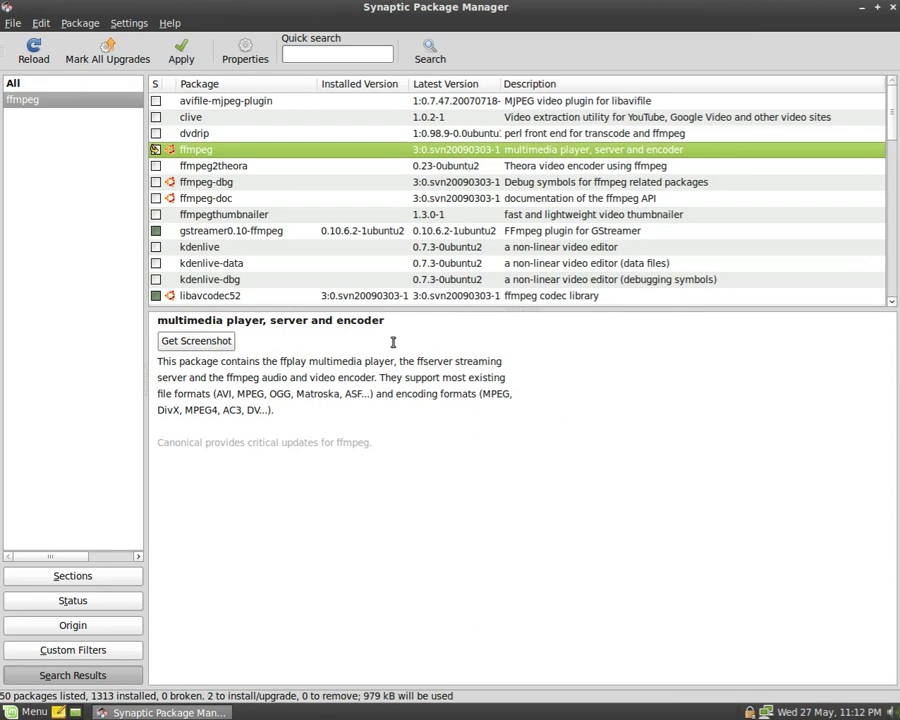
Step: Apply the marked package installations and close the Synaptic Package Manager once the changes are done
left_click(182, 50)
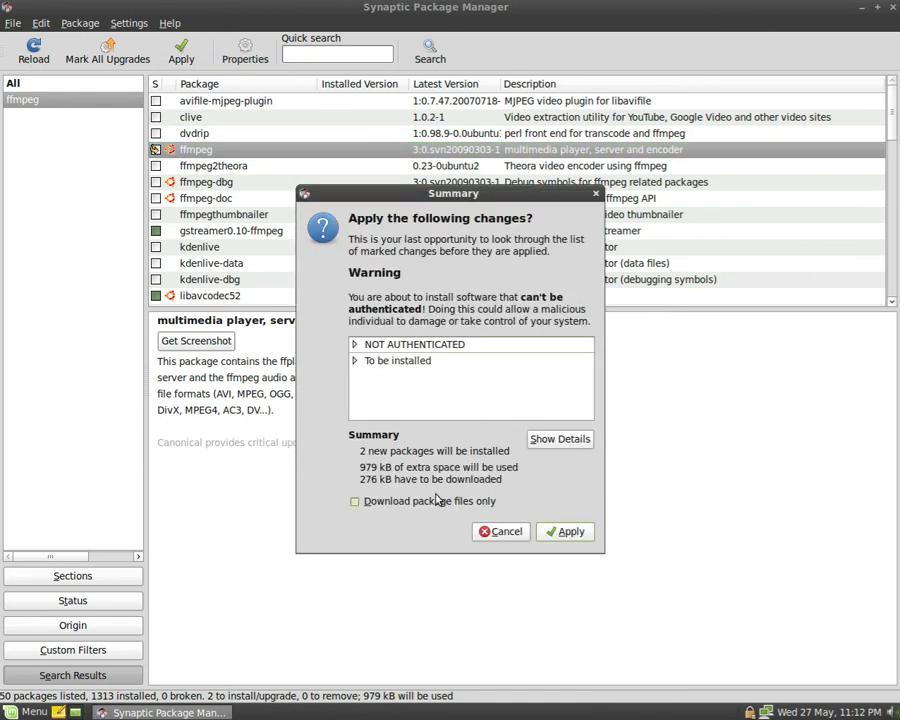
left_click(572, 532)
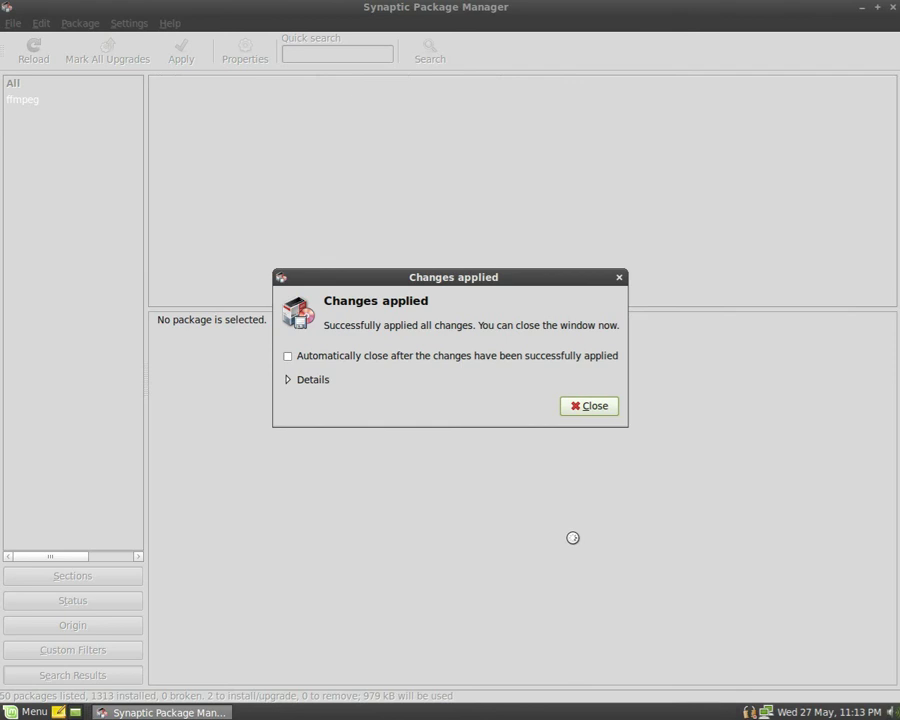
left_click(578, 406)
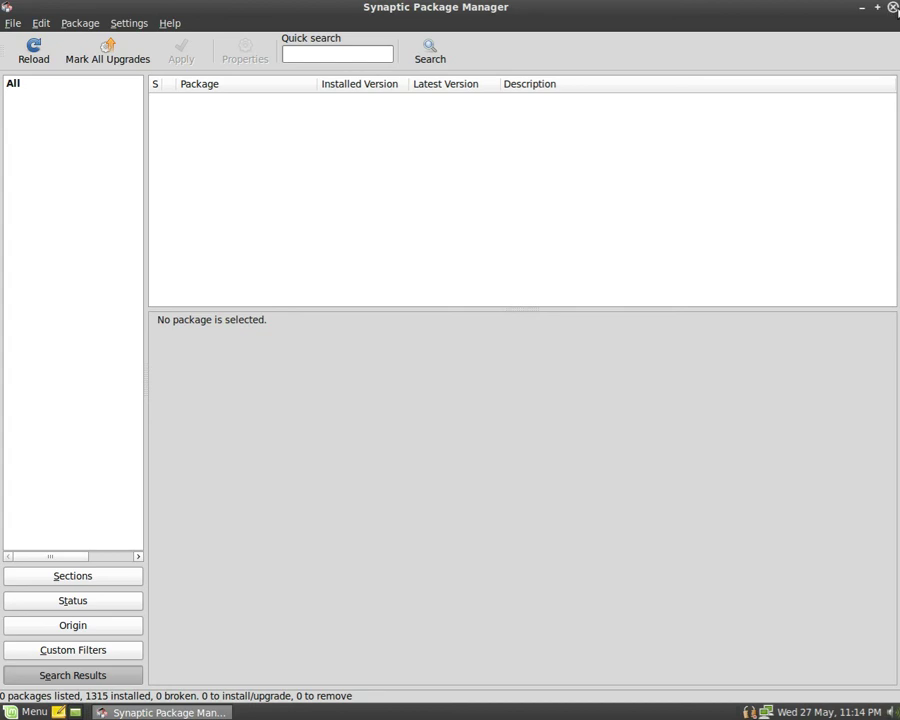
left_click(893, 7)
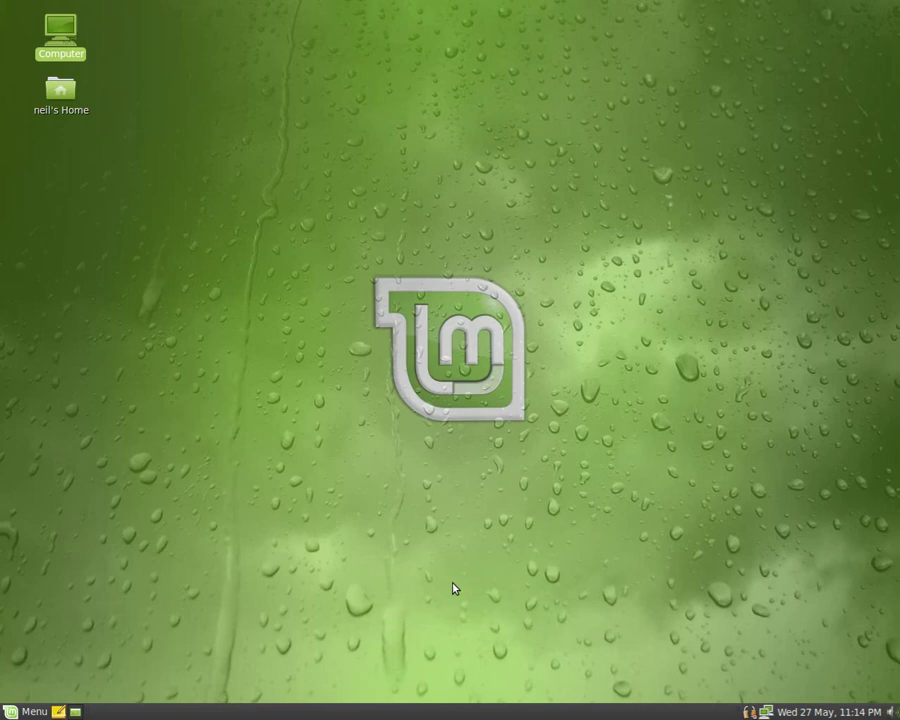
Step: Open the Firefox web browser maximized and look over its Linux Mint start page
left_click(18, 714)
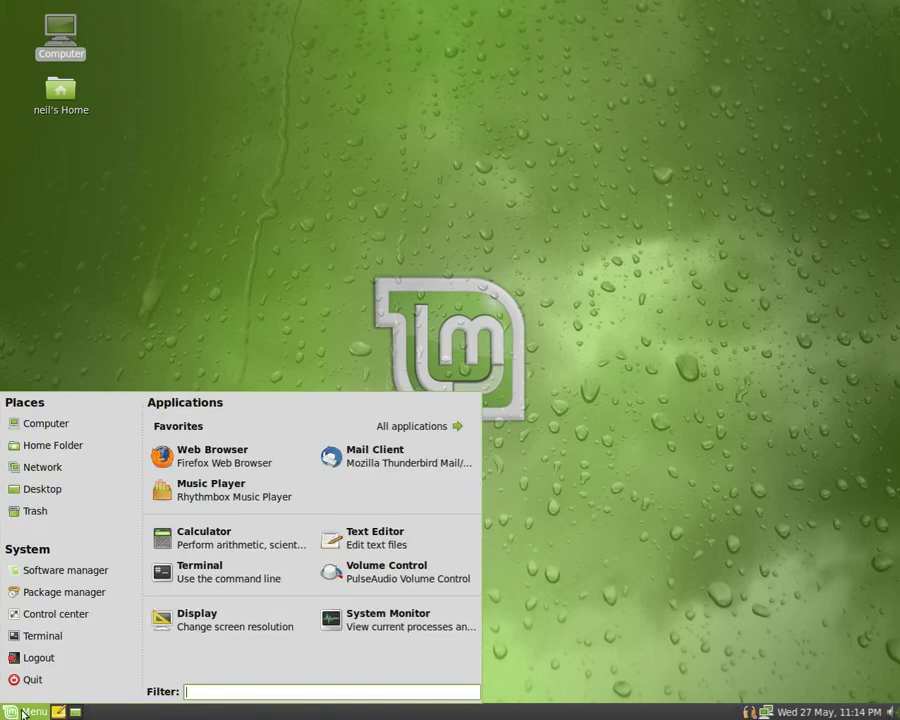
left_click(203, 469)
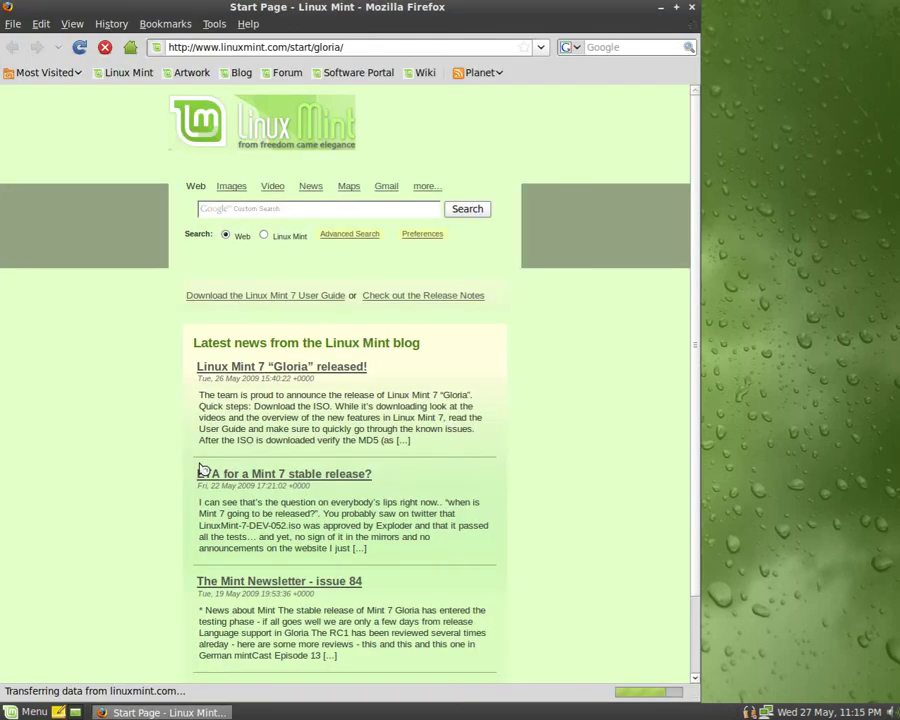
left_click(677, 8)
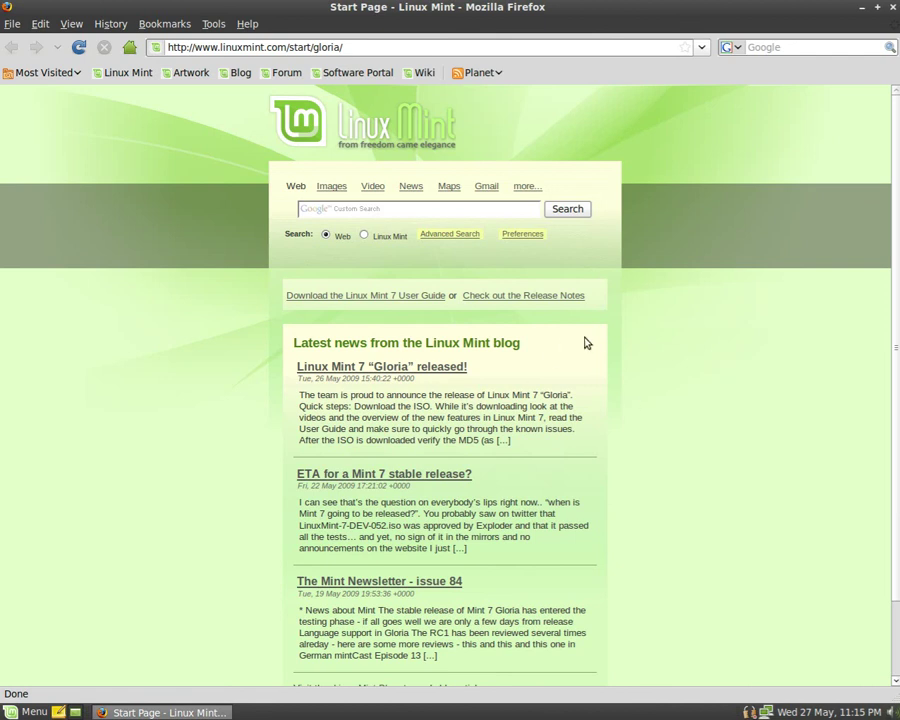
scroll(600, 342, "down", 2)
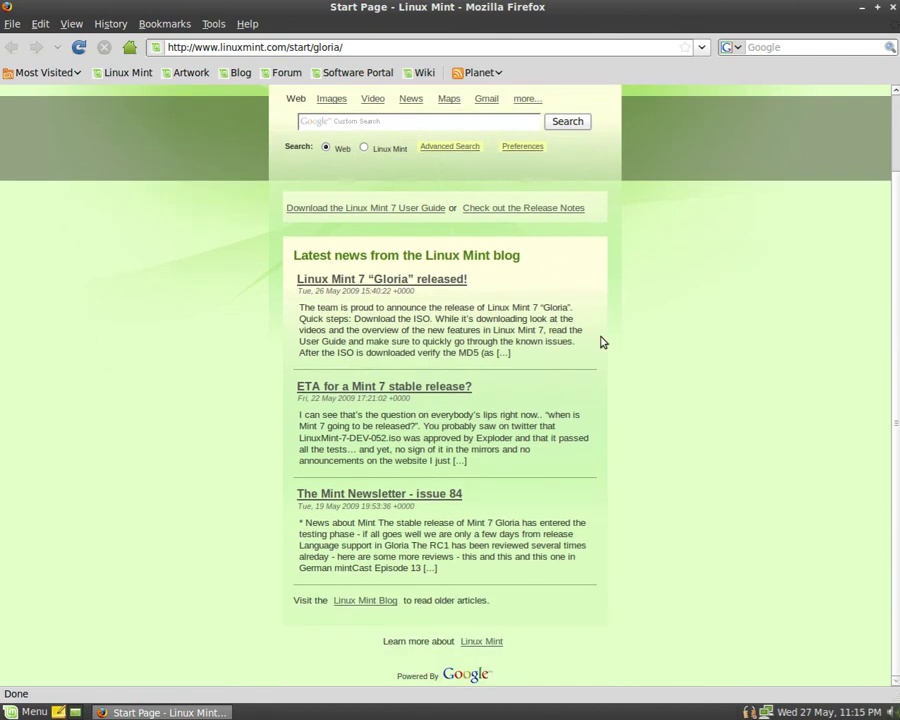
scroll(600, 342, "up", 2)
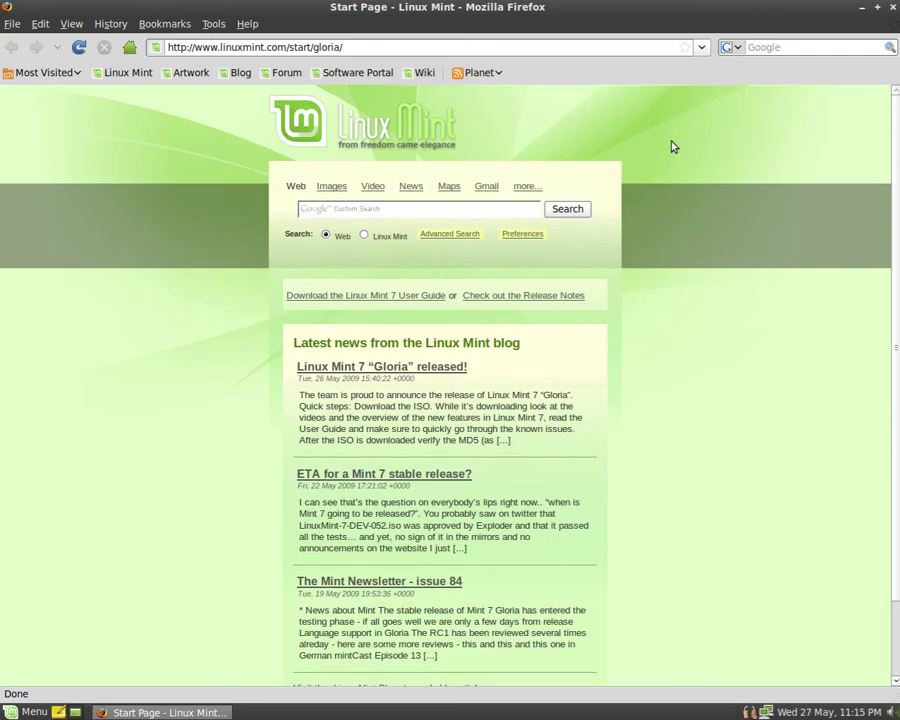
Step: Search Google for "channel 5" and open the Five.tv website from the results
left_click(770, 47)
type("channel 5")
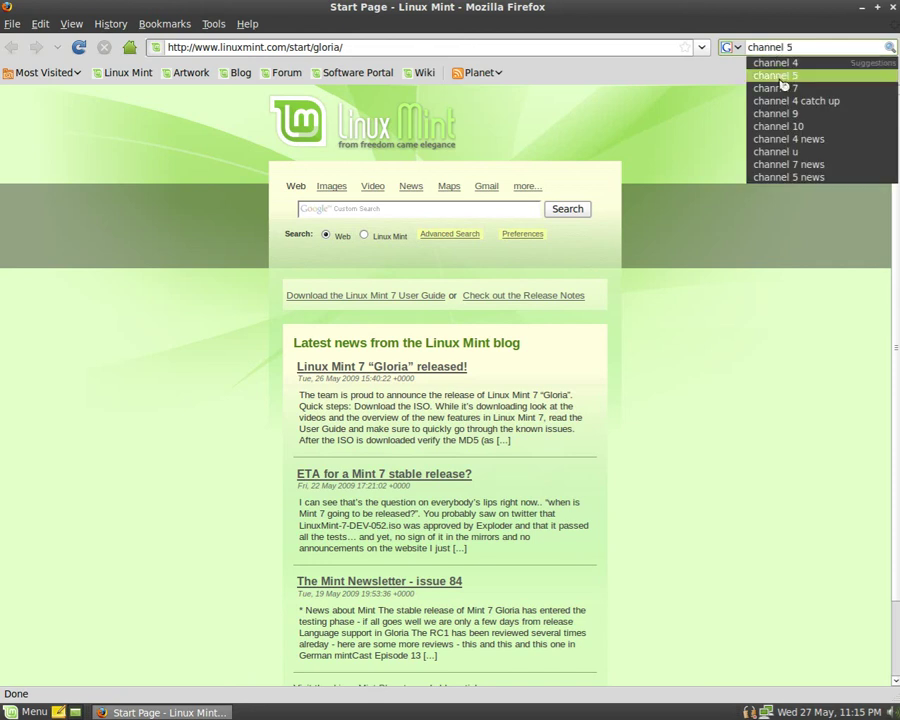
left_click(781, 80)
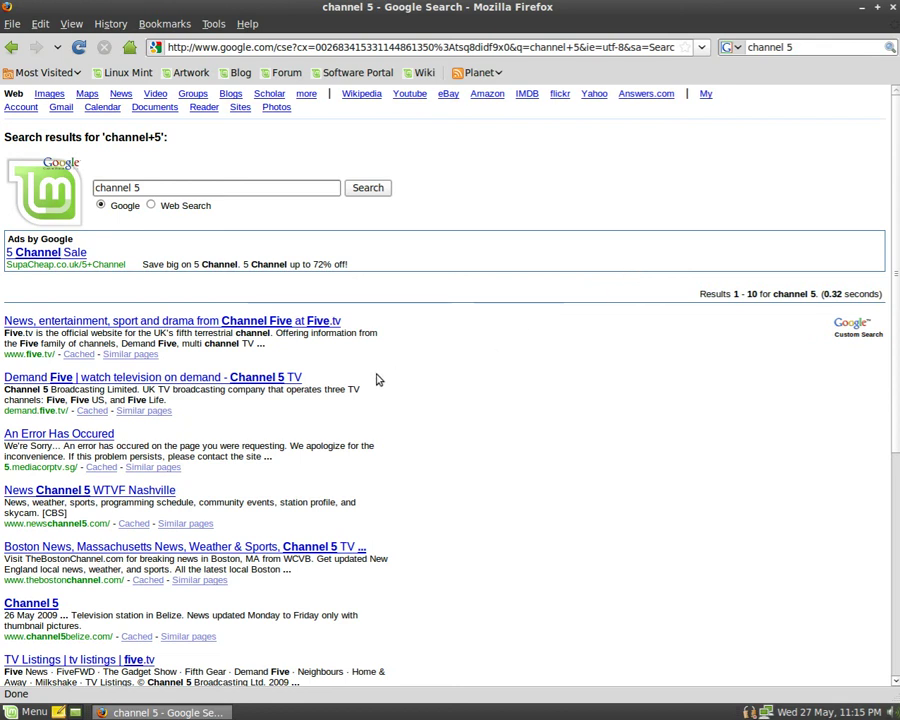
left_click(292, 325)
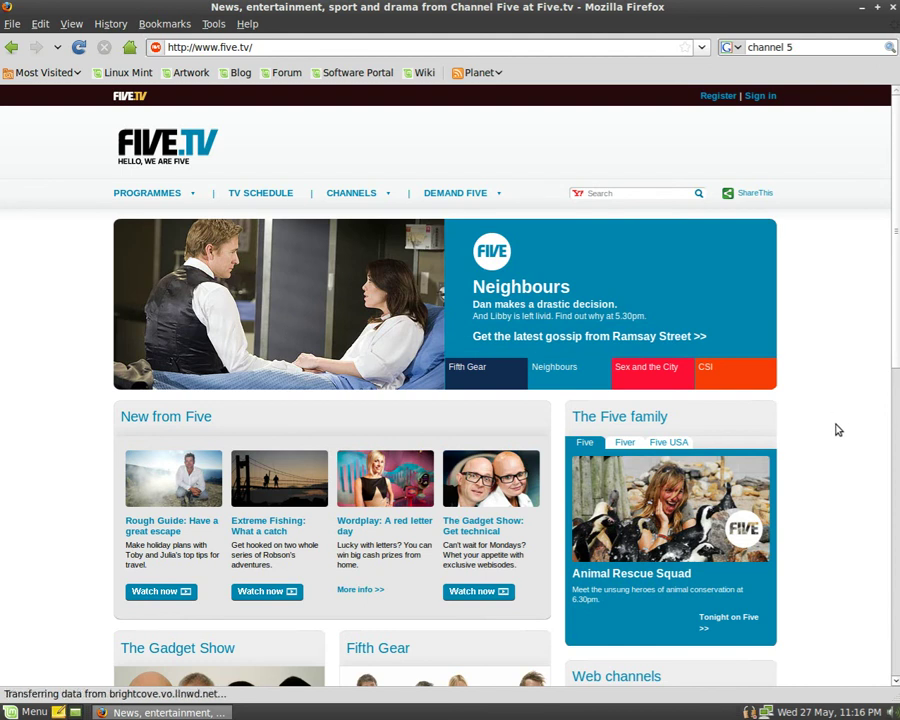
Step: Look down the Five.tv home page and open the news page featured for The Gadget Show
scroll(845, 433, "down", 2)
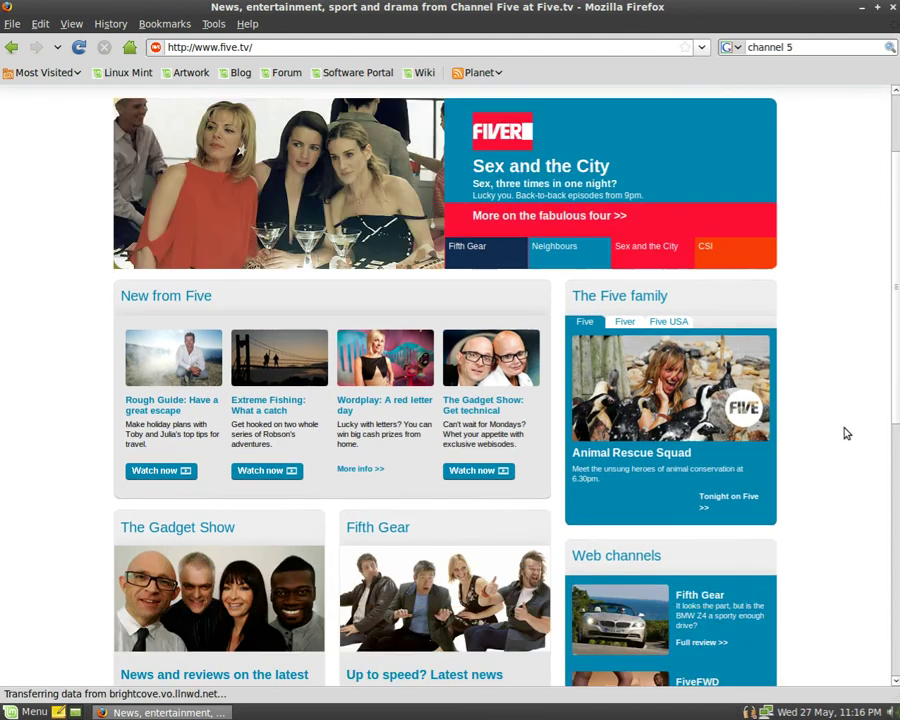
scroll(845, 433, "down", 1)
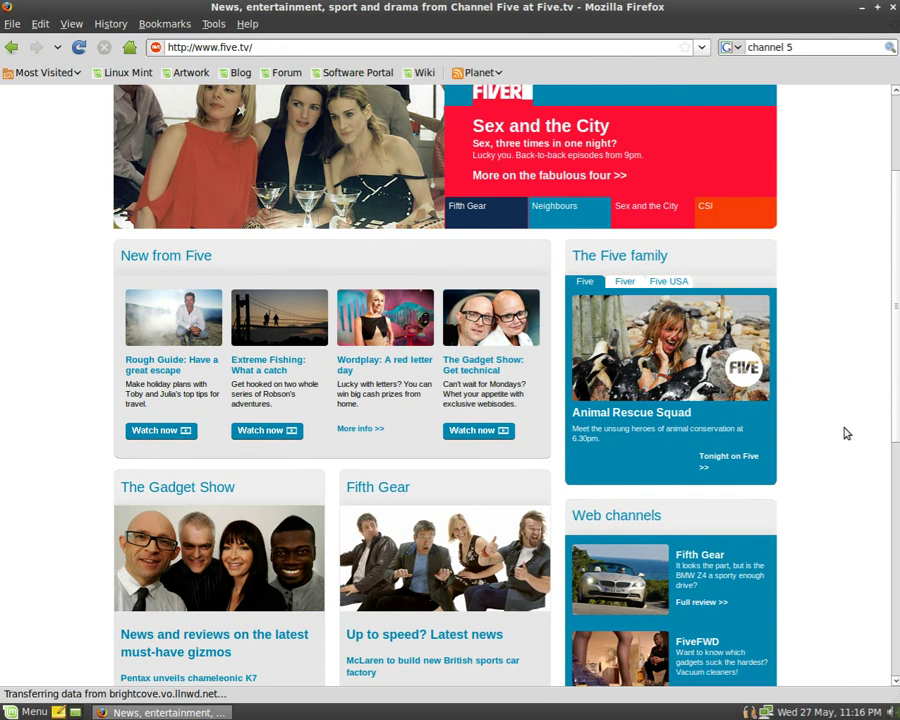
scroll(845, 433, "down", 4)
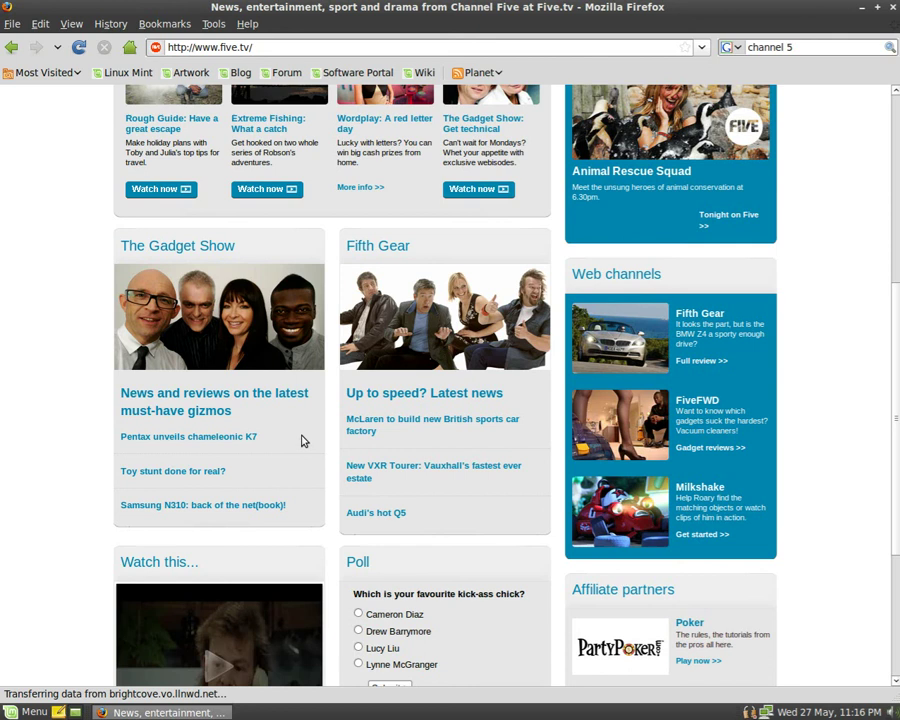
left_click(210, 315)
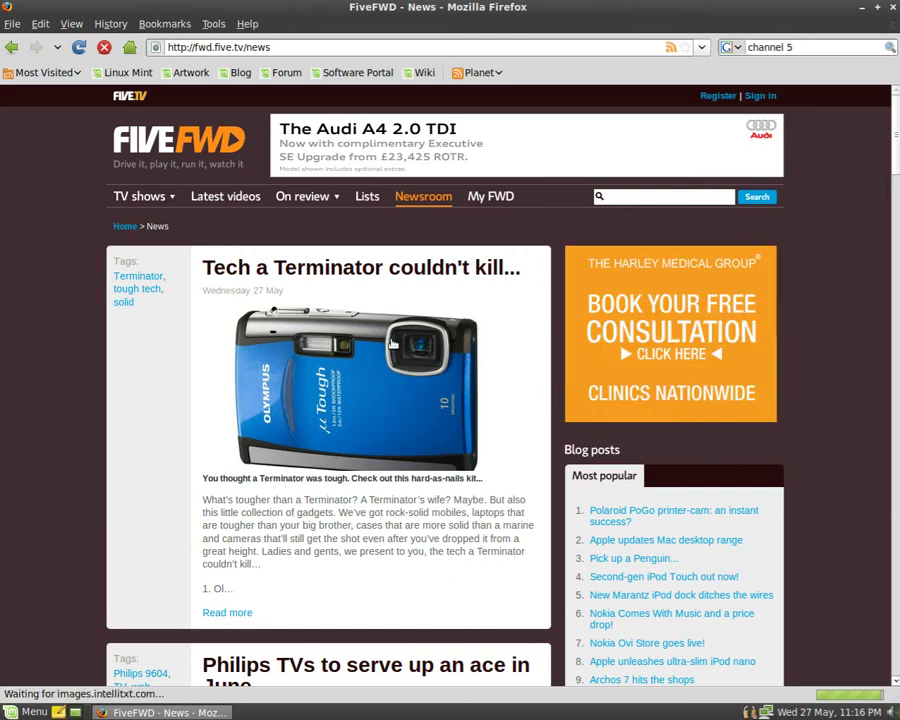
Step: Open FiveFWD's latest videos page and look over the most recent and recently broadcast clips
left_click(227, 197)
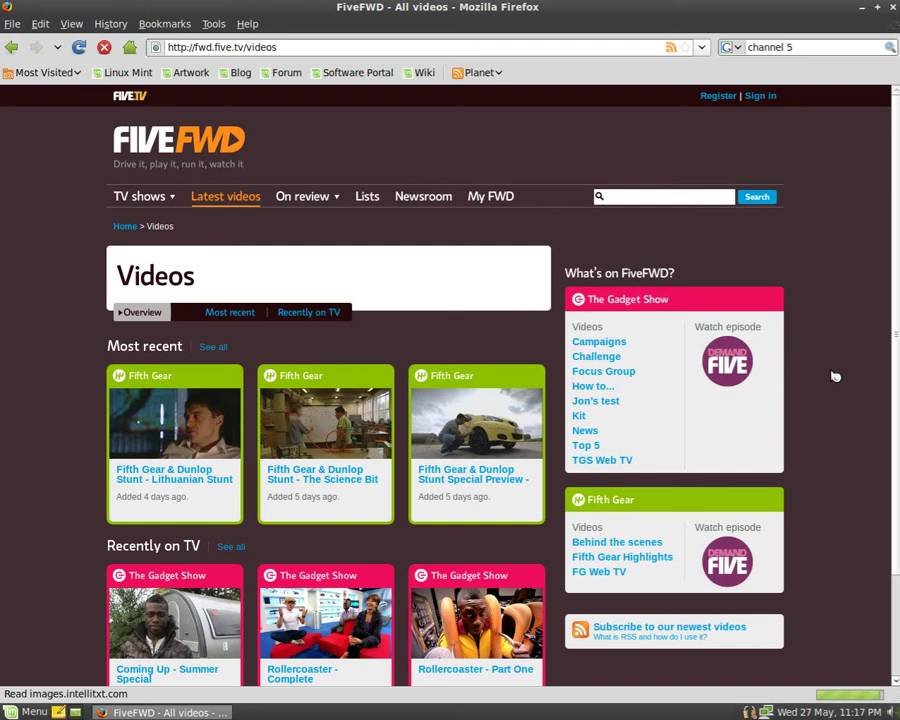
scroll(835, 376, "down", 2)
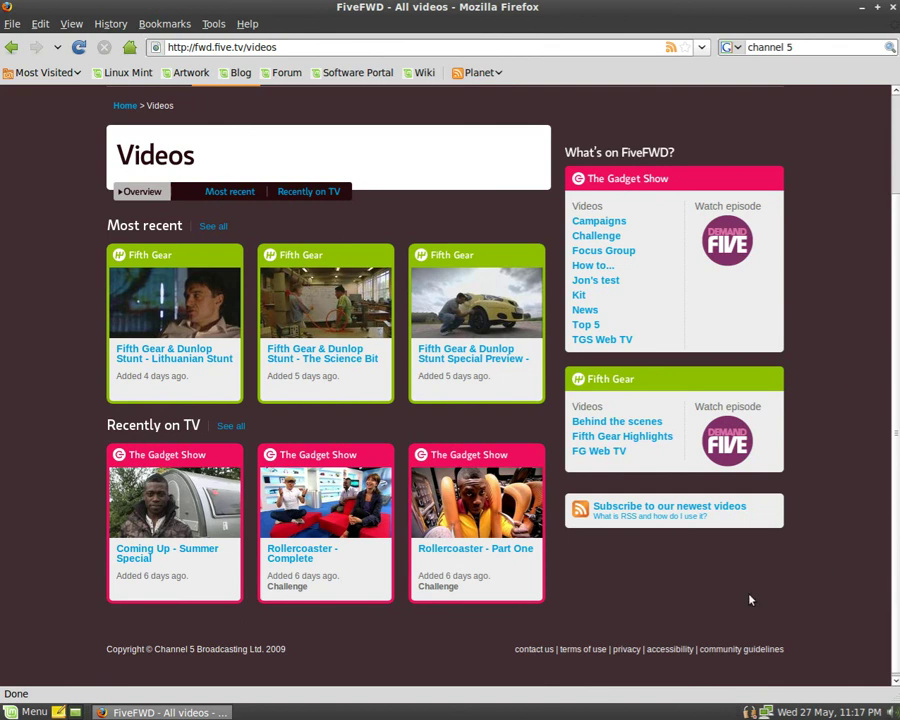
mouse_move(459, 512)
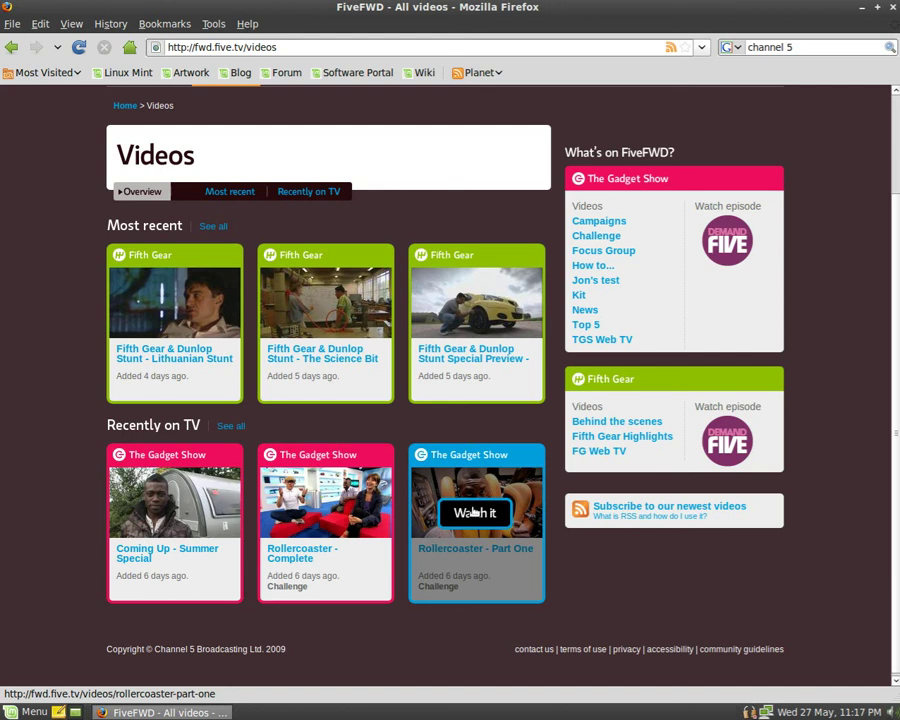
scroll(832, 484, "up", 2)
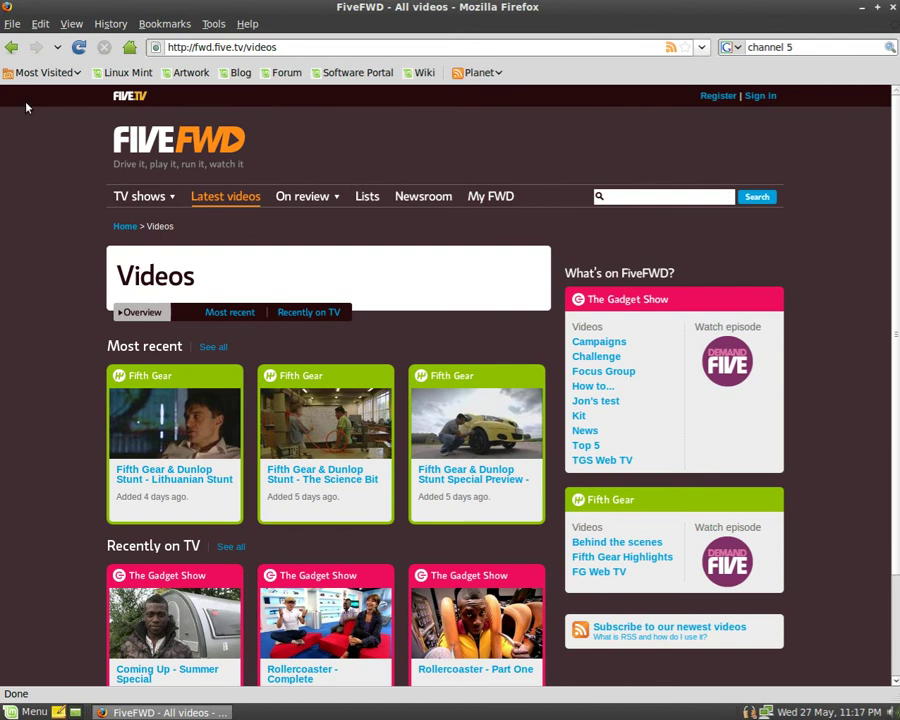
Step: Visit the Linux Mint Software Portal, look through the Gloria release's software categories, and close the browser
left_click(347, 76)
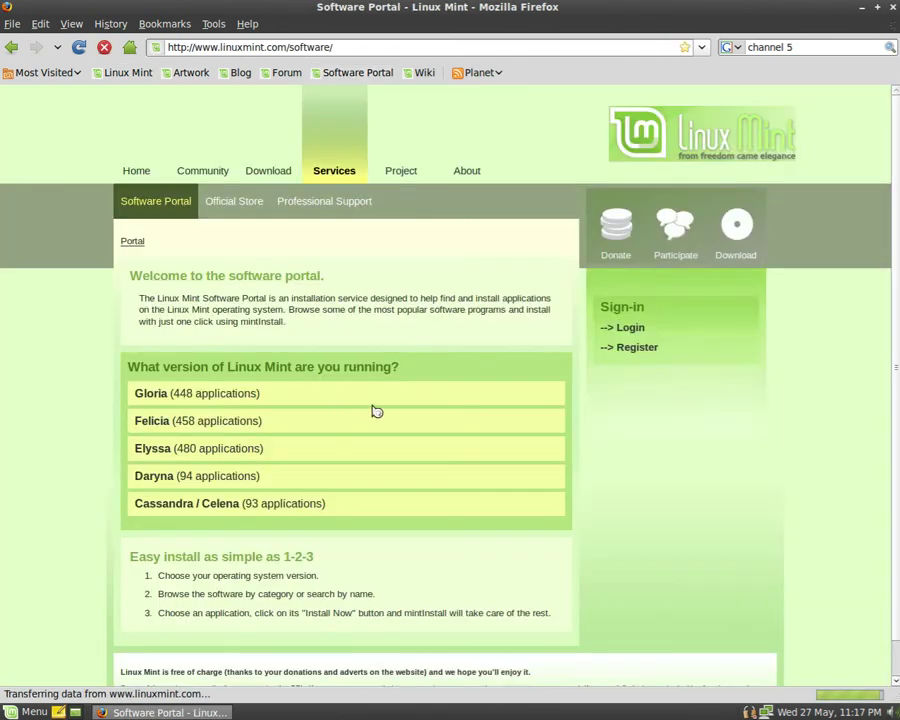
left_click(178, 397)
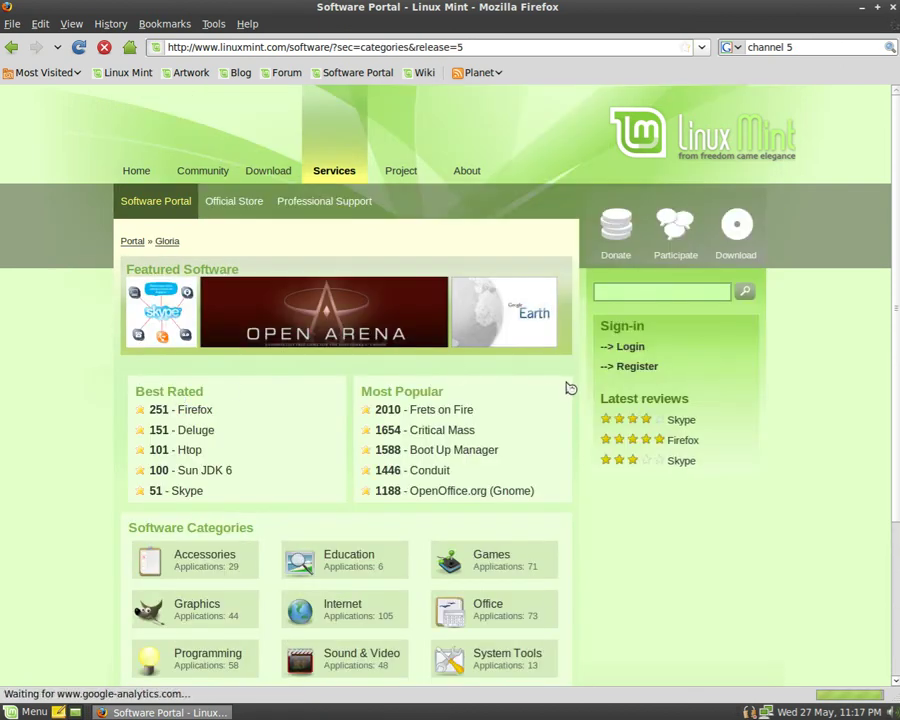
scroll(568, 388, "down", 2)
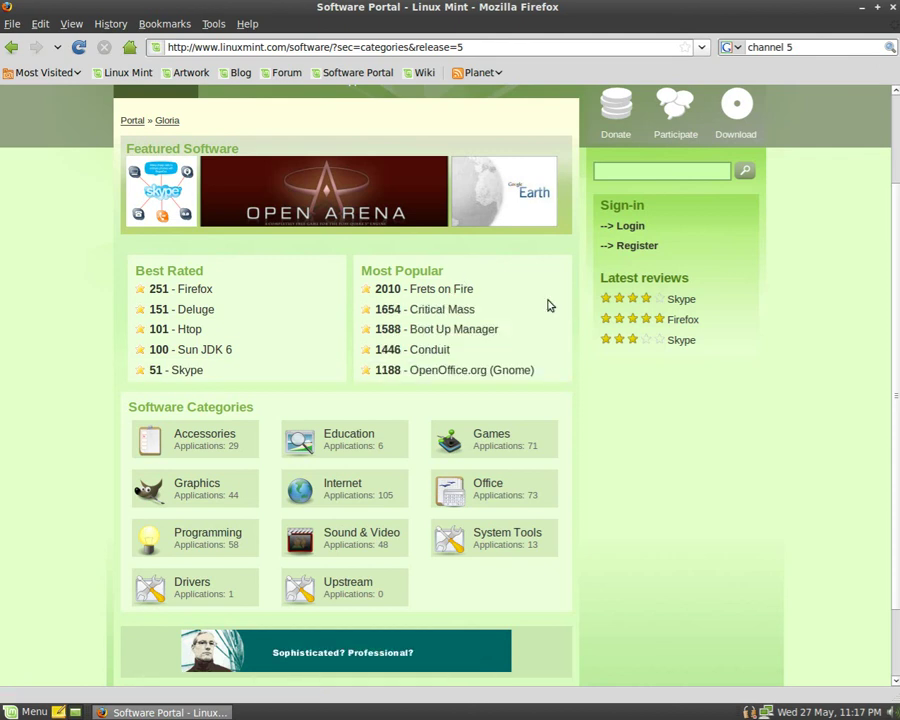
scroll(836, 442, "down", 2)
scroll(836, 442, "up", 5)
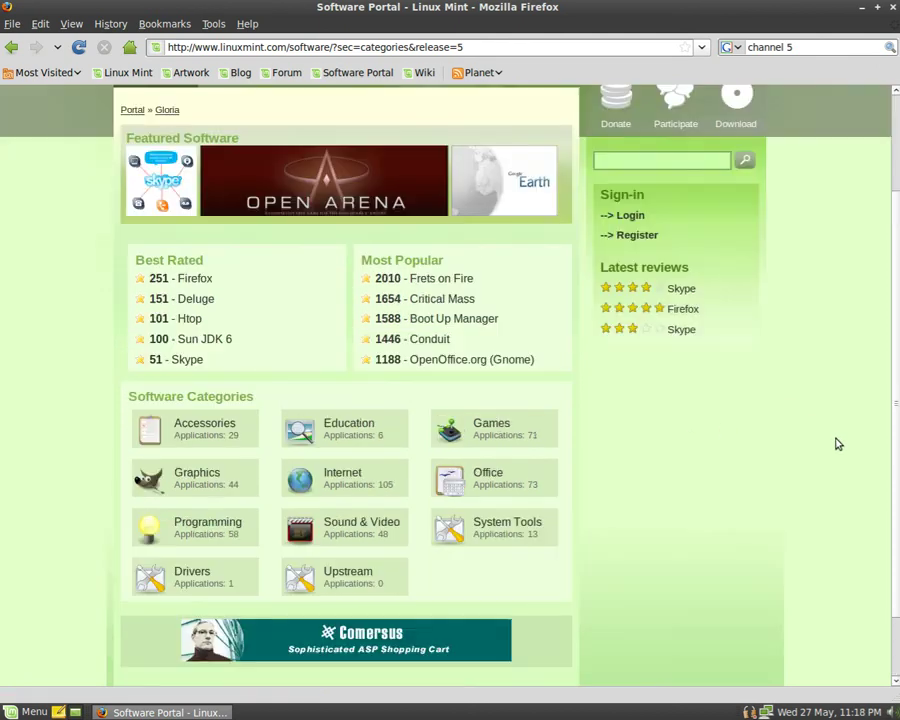
left_click(893, 9)
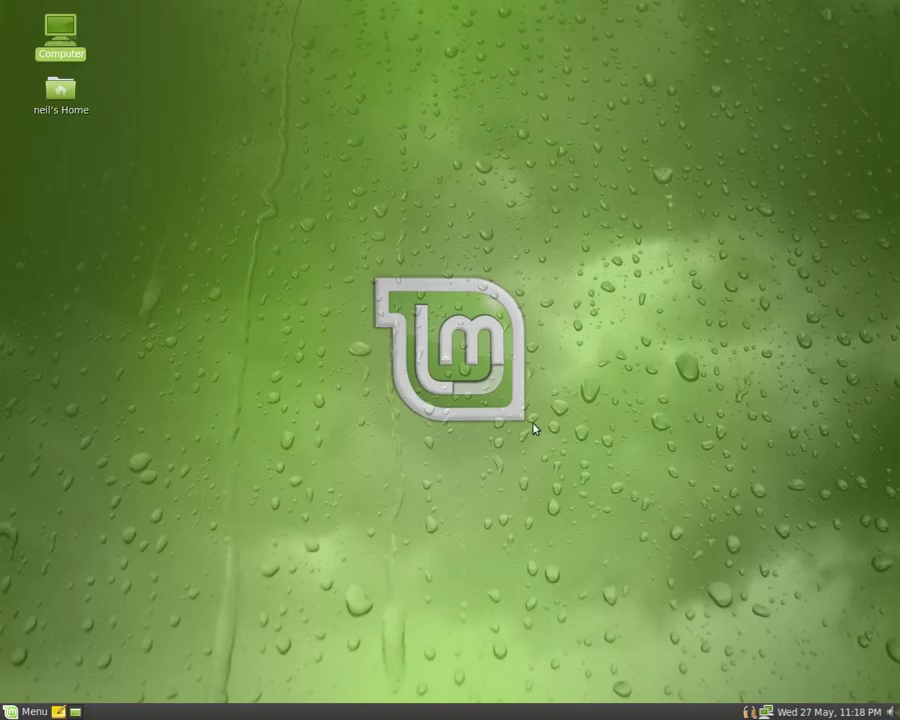
Step: Show the full list of all applications in the Mint menu, switching to the favourites and back
left_click(20, 712)
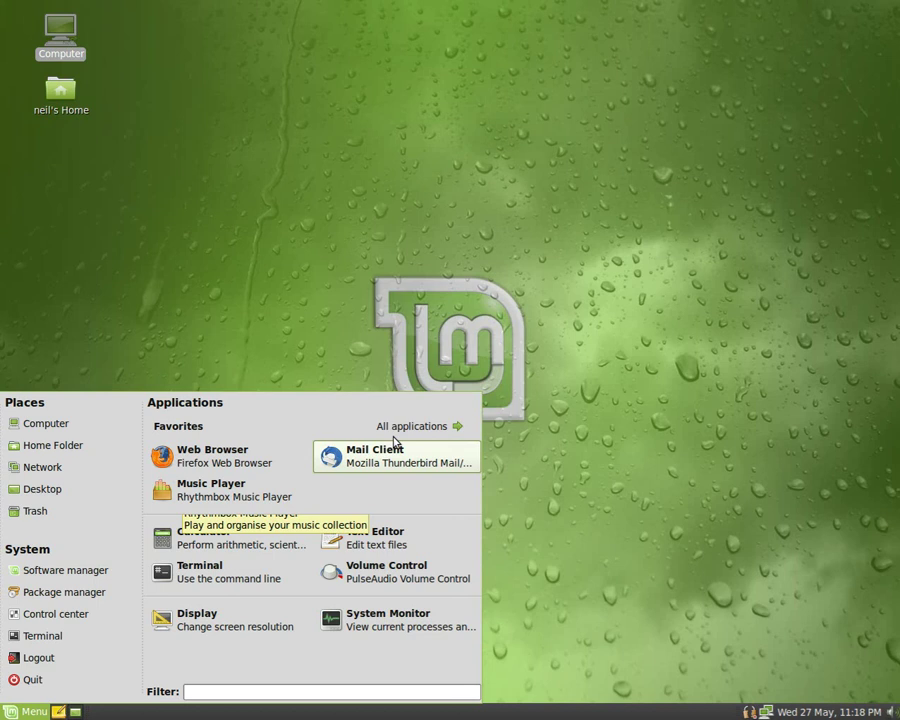
left_click(418, 428)
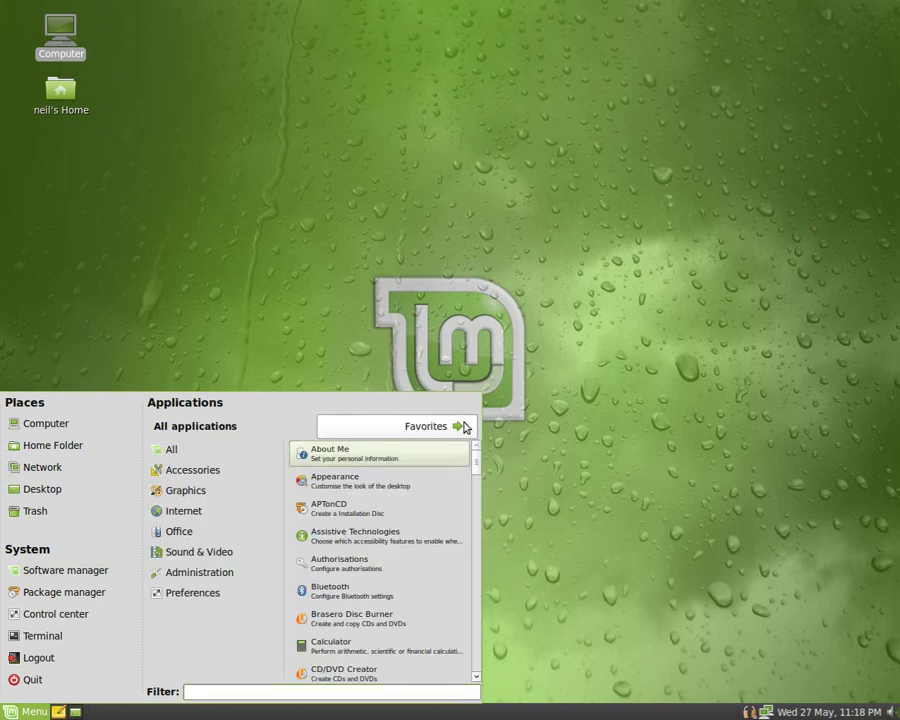
left_click(462, 427)
left_click(462, 427)
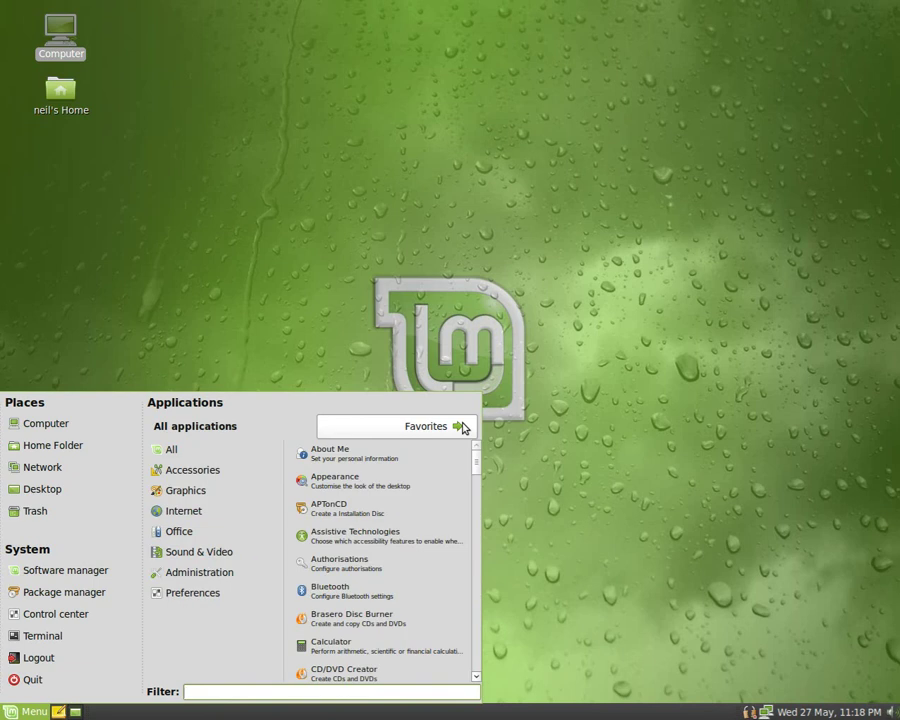
Step: Toggle between the favourites and all applications, and launch OpenOffice.org Word Processor from the Office category
left_click(462, 427)
left_click(462, 427)
mouse_move(177, 532)
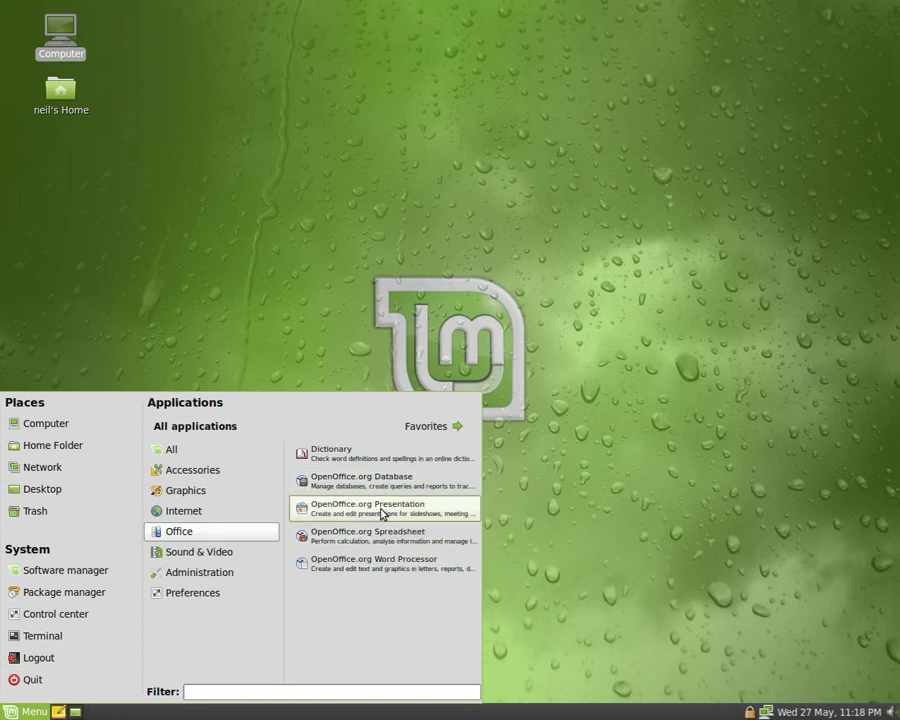
left_click(368, 566)
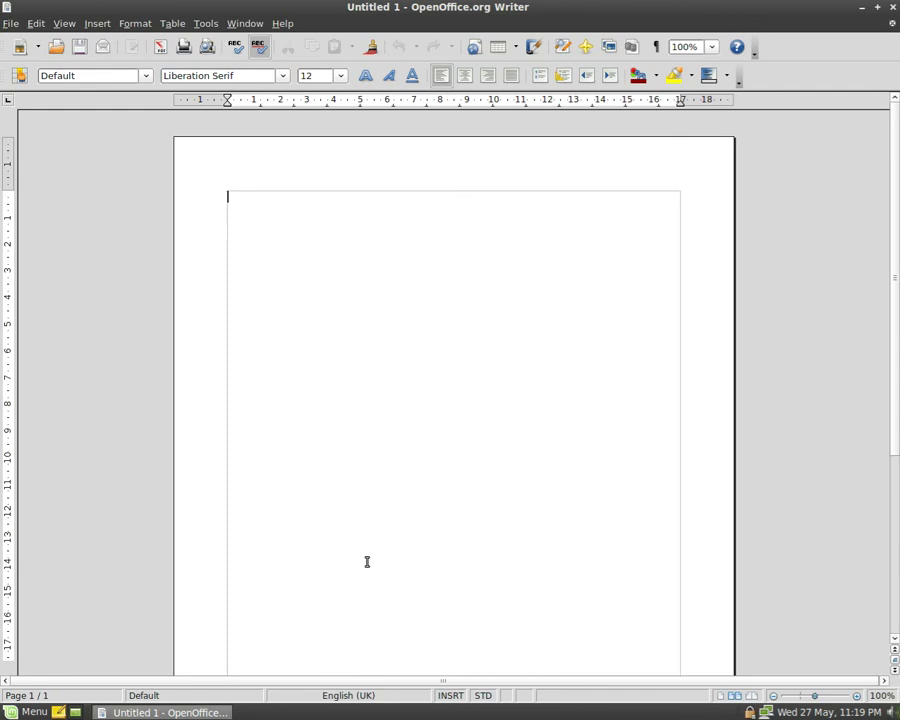
Step: Check the OpenOffice.org version information in its About dialog and close Writer
left_click(281, 27)
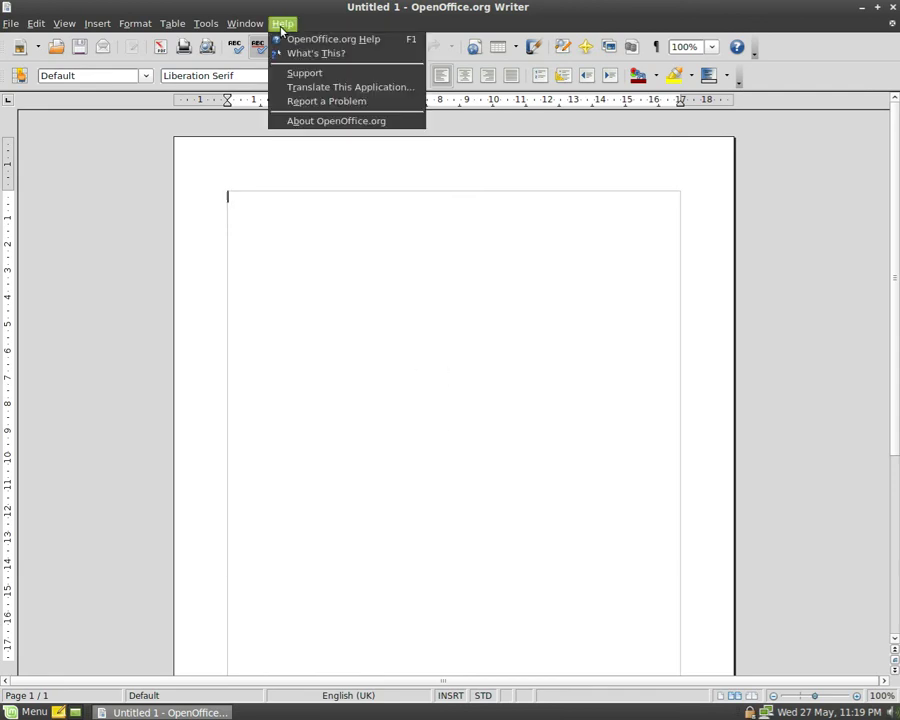
left_click(335, 121)
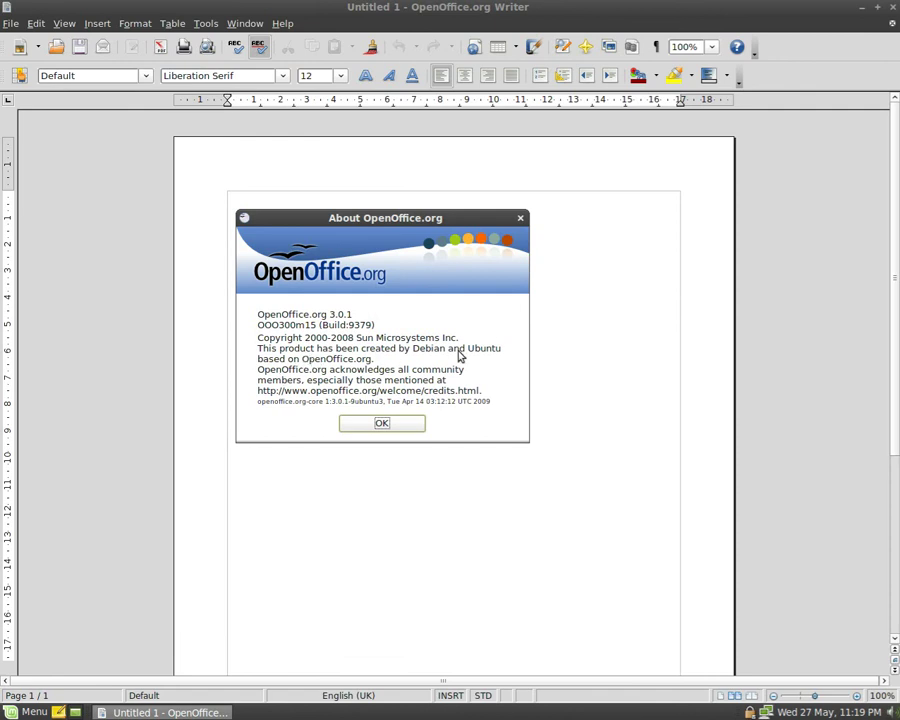
left_click(382, 425)
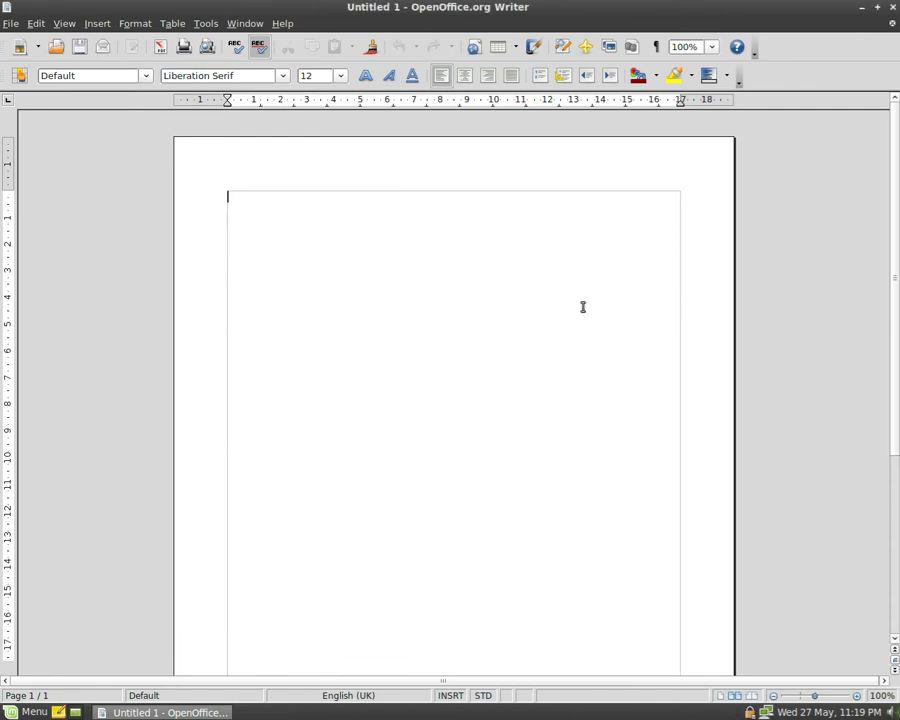
left_click(893, 8)
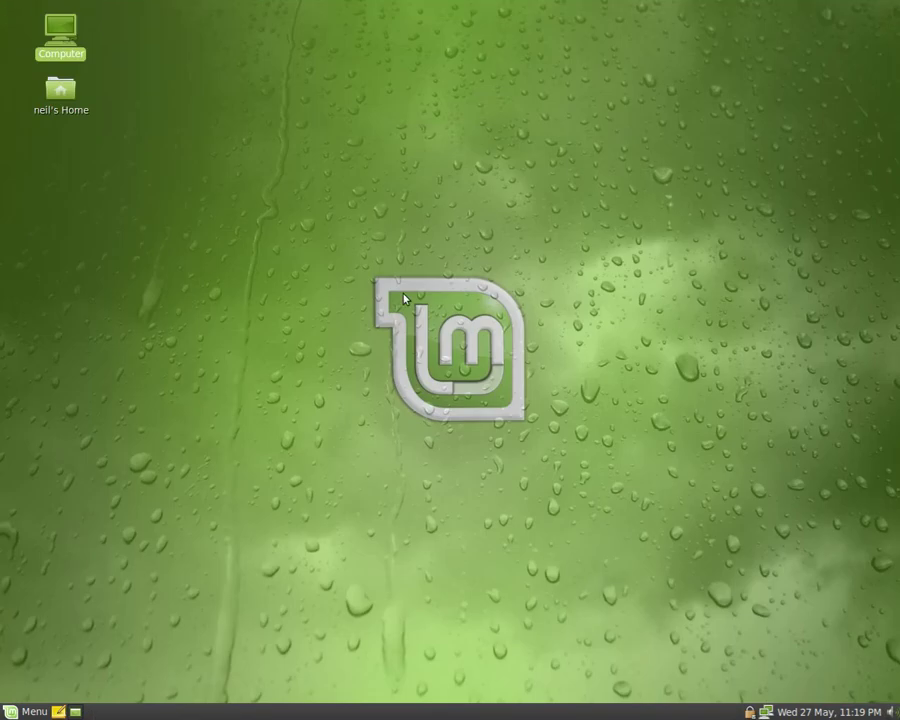
Step: Look through the Sound & Video and Administration applications, open APTonCD to view its welcome window, and close it
left_click(24, 712)
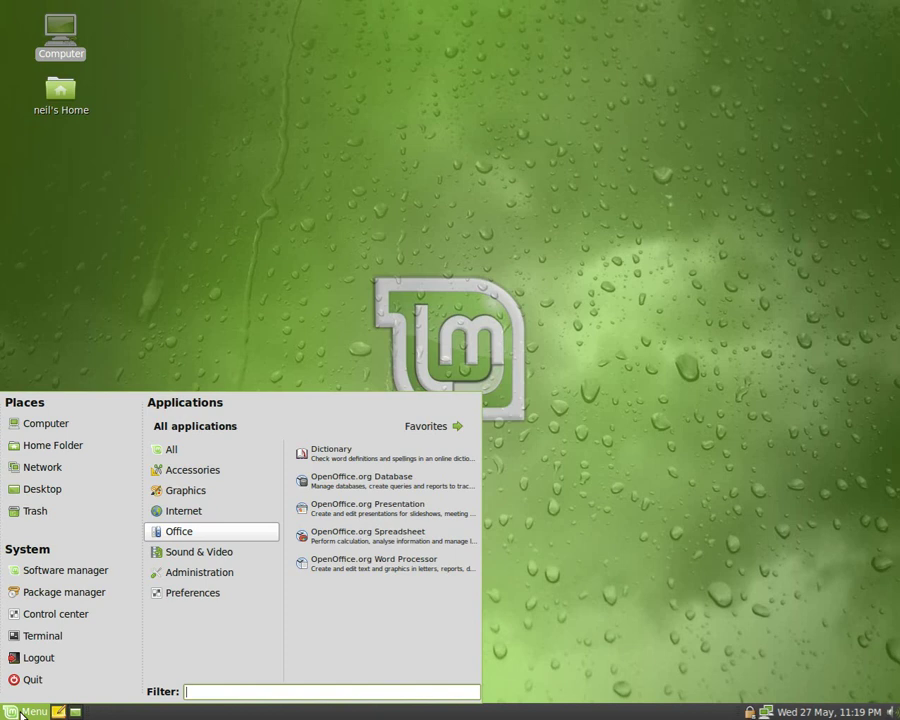
left_click(195, 552)
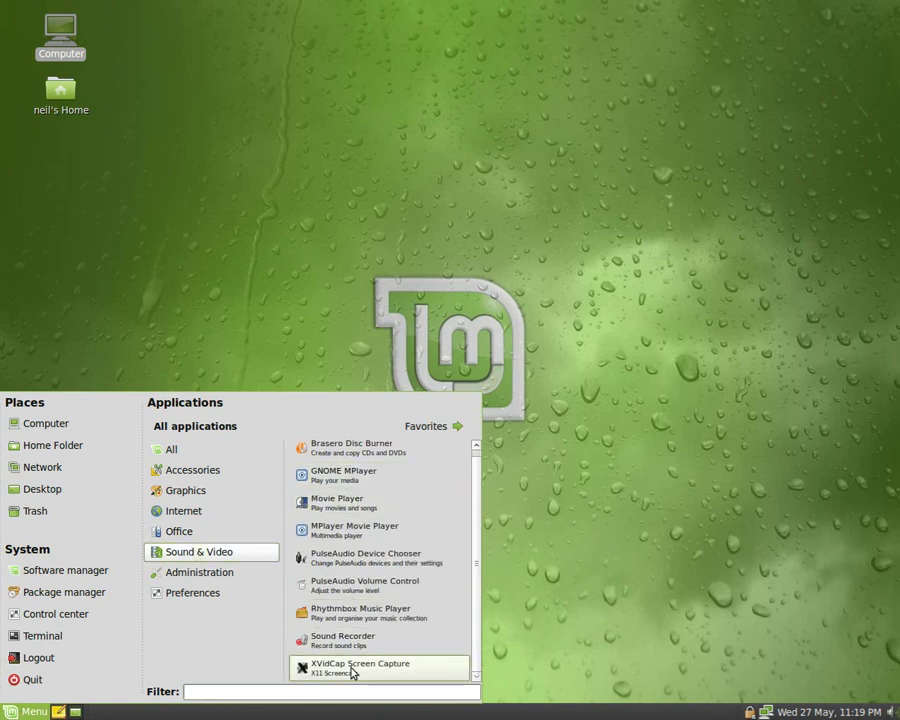
left_click(226, 583)
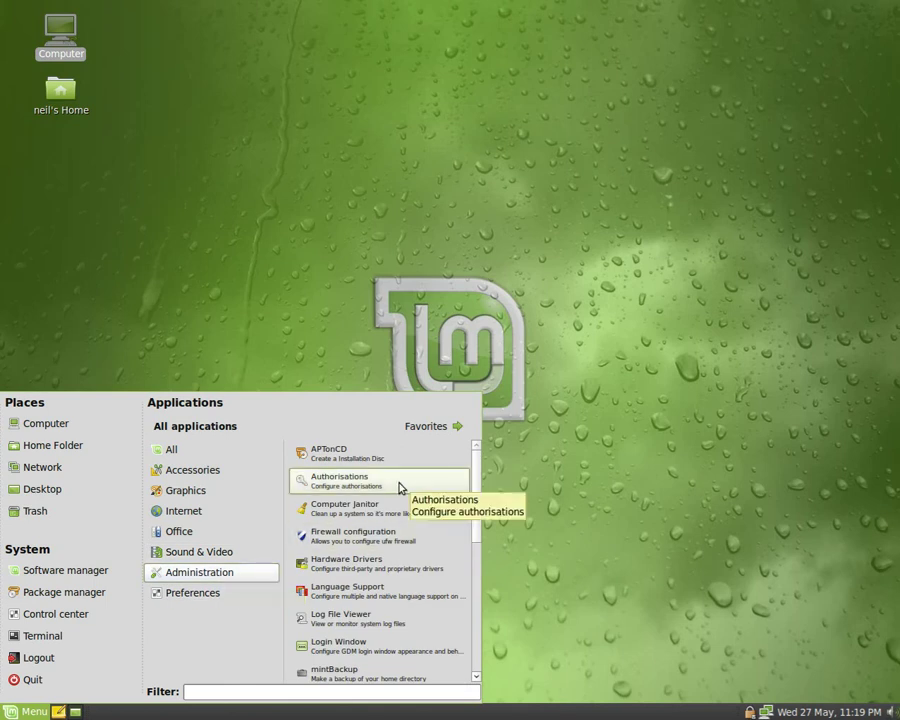
left_click(353, 463)
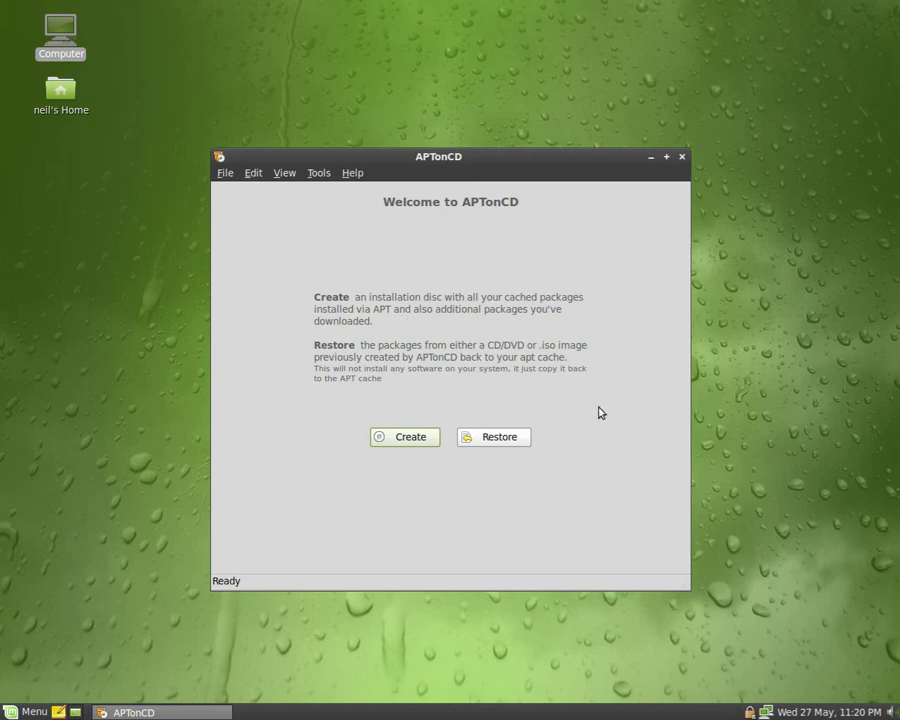
left_click(682, 157)
Step: Browse the application categories, launch GIMP Image Editor from Graphics to view its windows, and close it
left_click(28, 711)
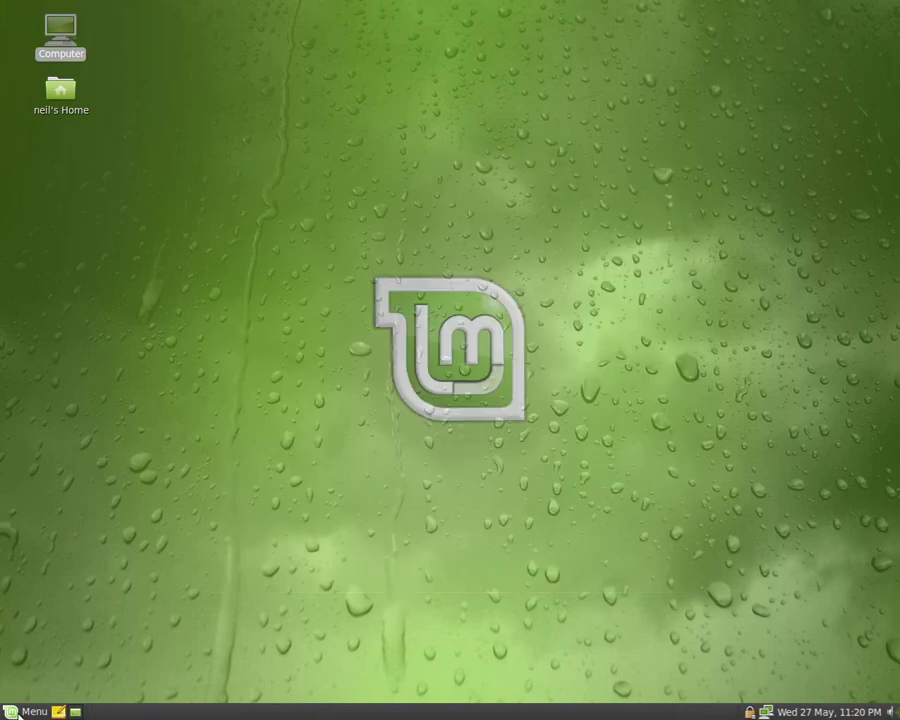
mouse_move(195, 553)
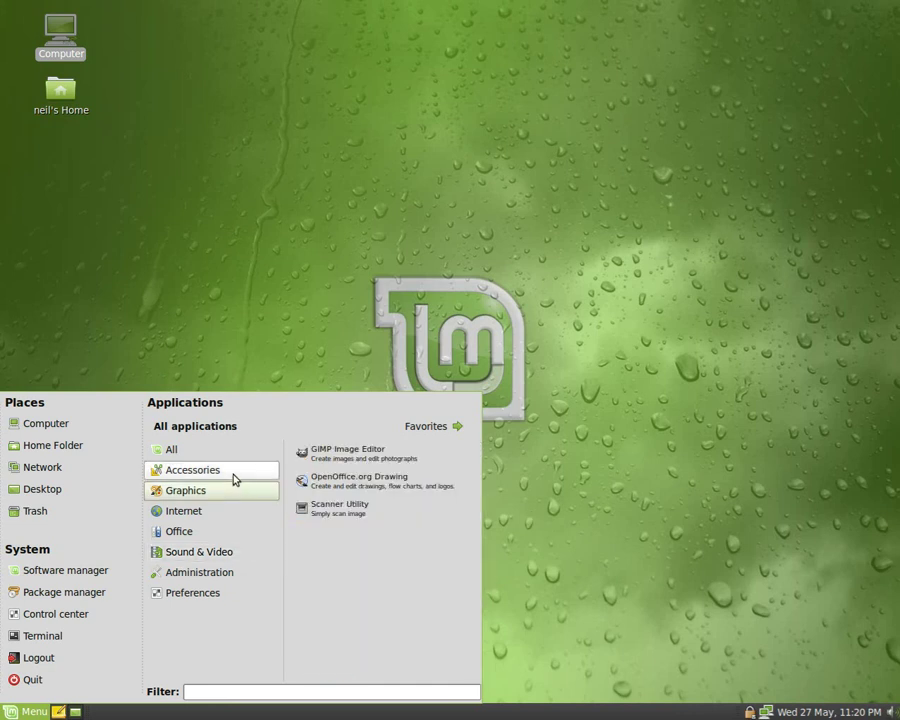
mouse_move(233, 480)
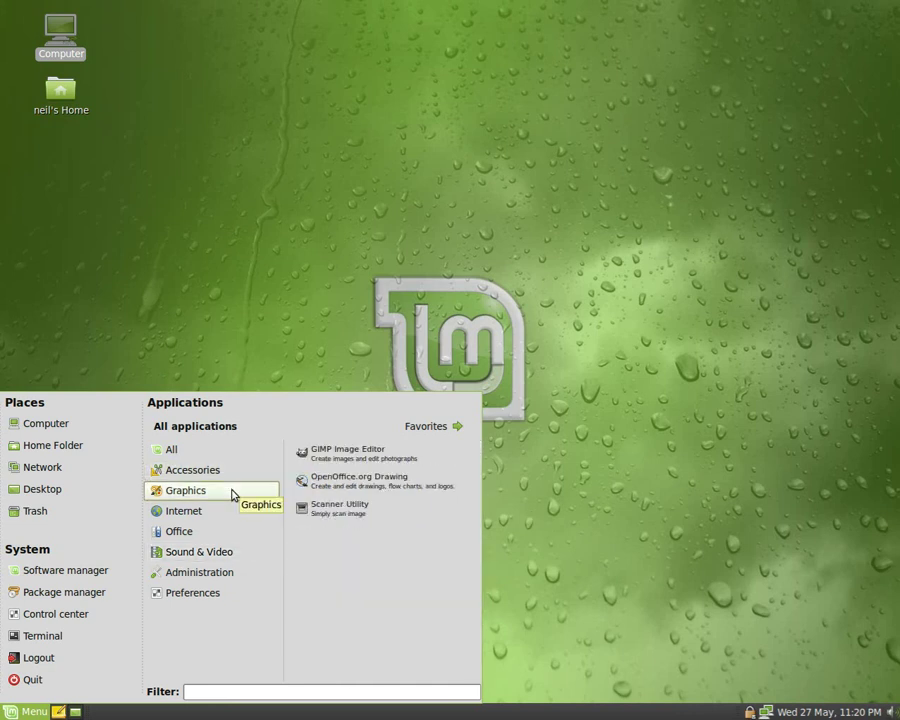
left_click(395, 458)
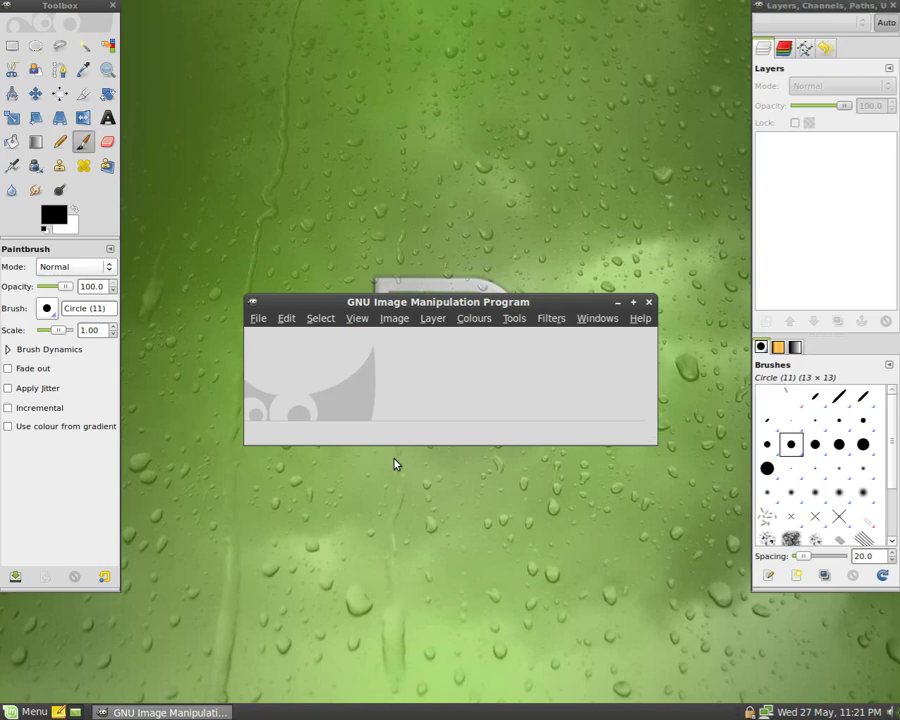
left_click(648, 302)
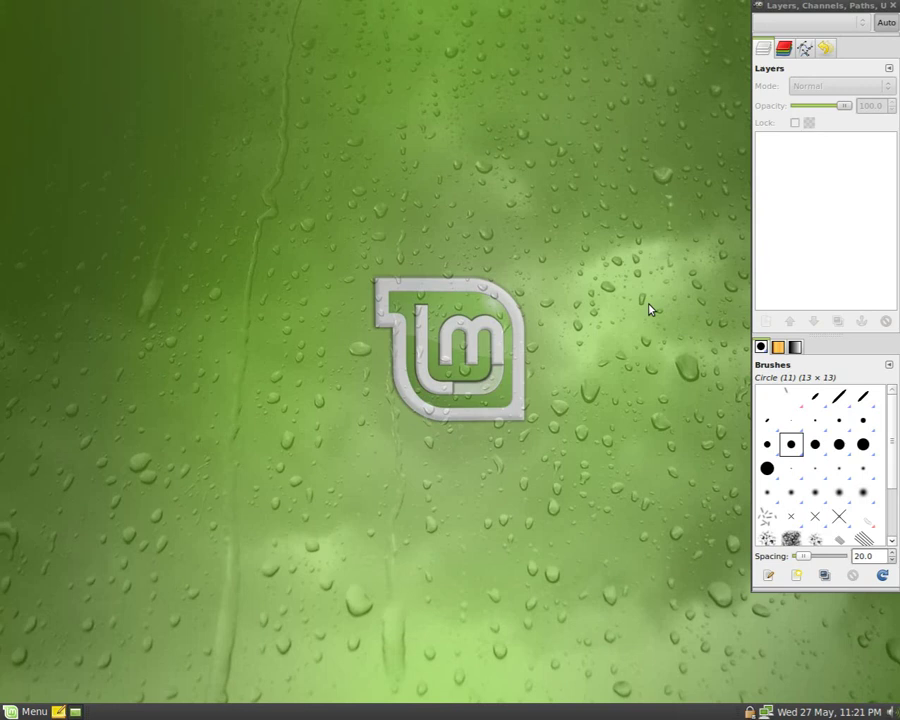